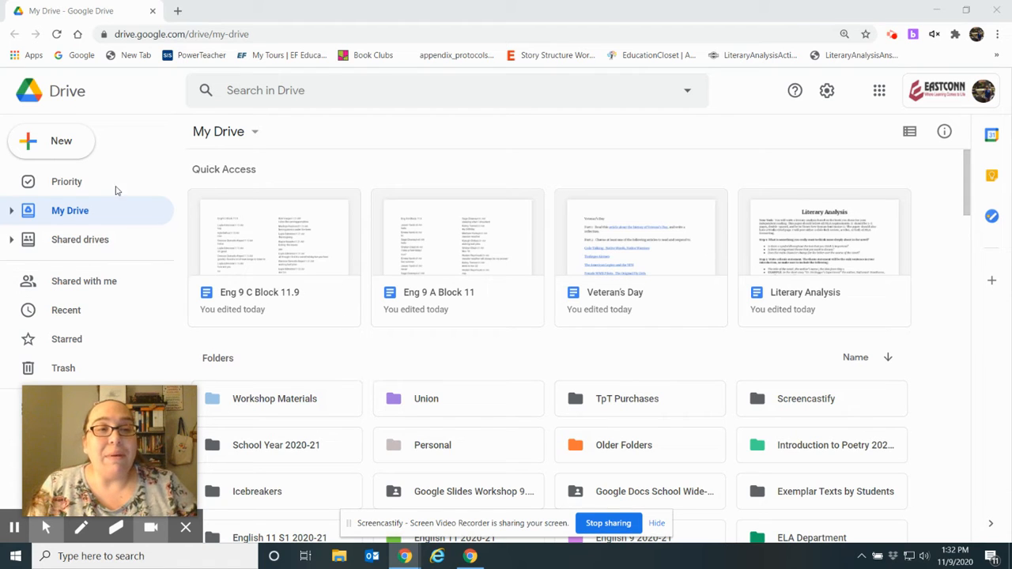
Create a blank Google Docs document from Google Drive's New menu.
{"action": "left_click", "coordinate": [63, 150]}
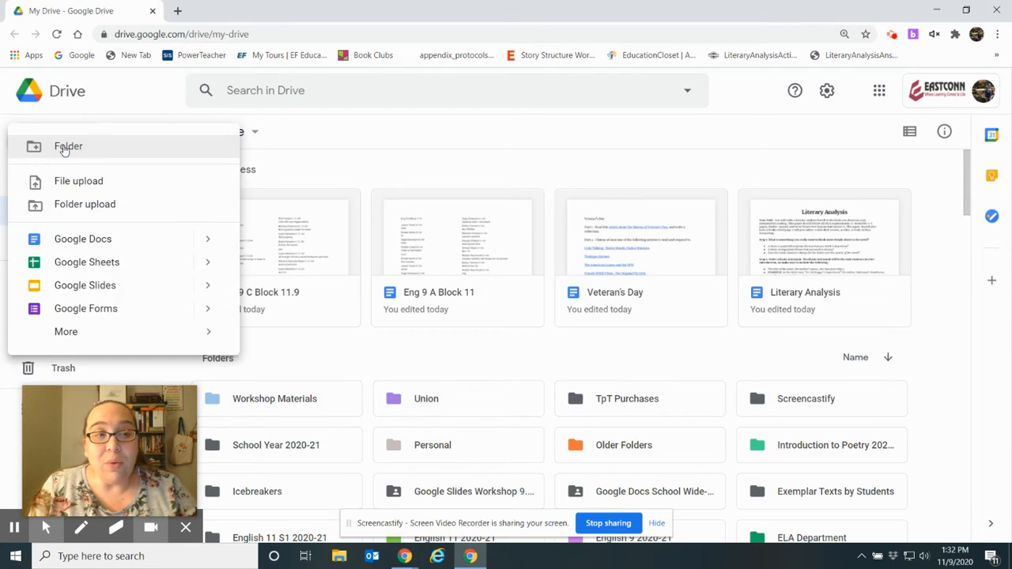
{"action": "left_click", "coordinate": [88, 249]}
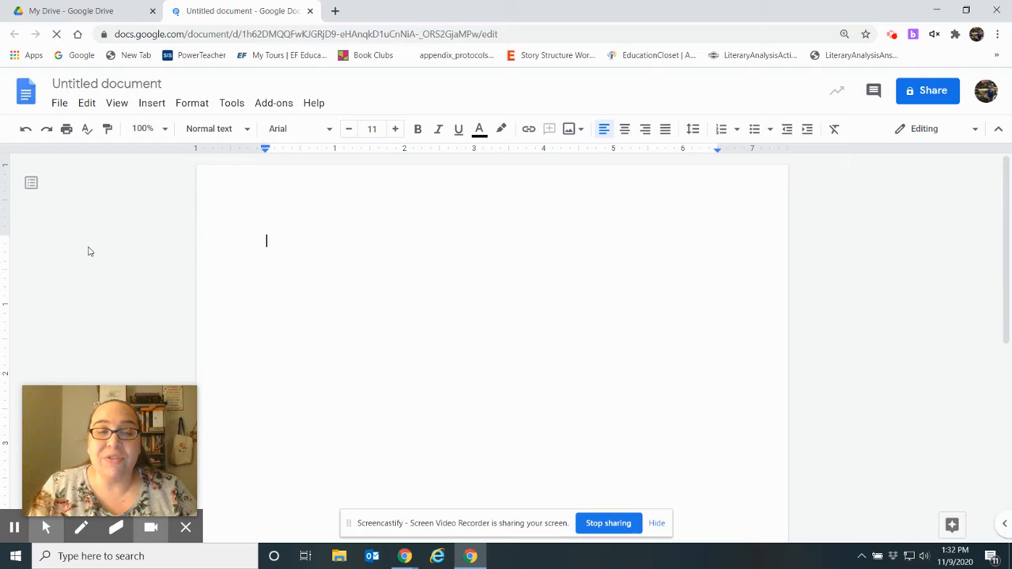
Insert page numbers at the top right of the header.
{"action": "left_click", "coordinate": [152, 109]}
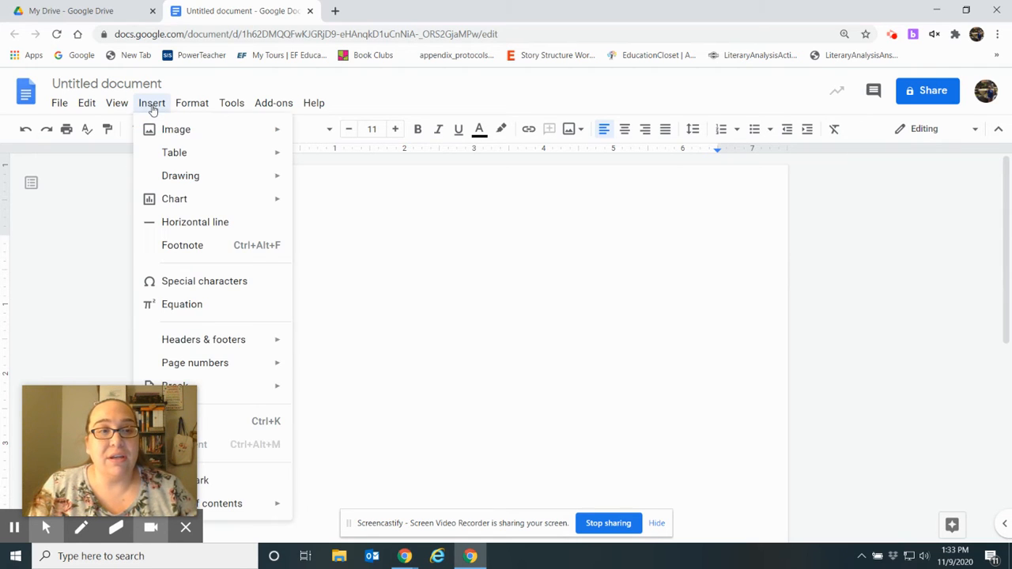
{"action": "mouse_move", "coordinate": [214, 368]}
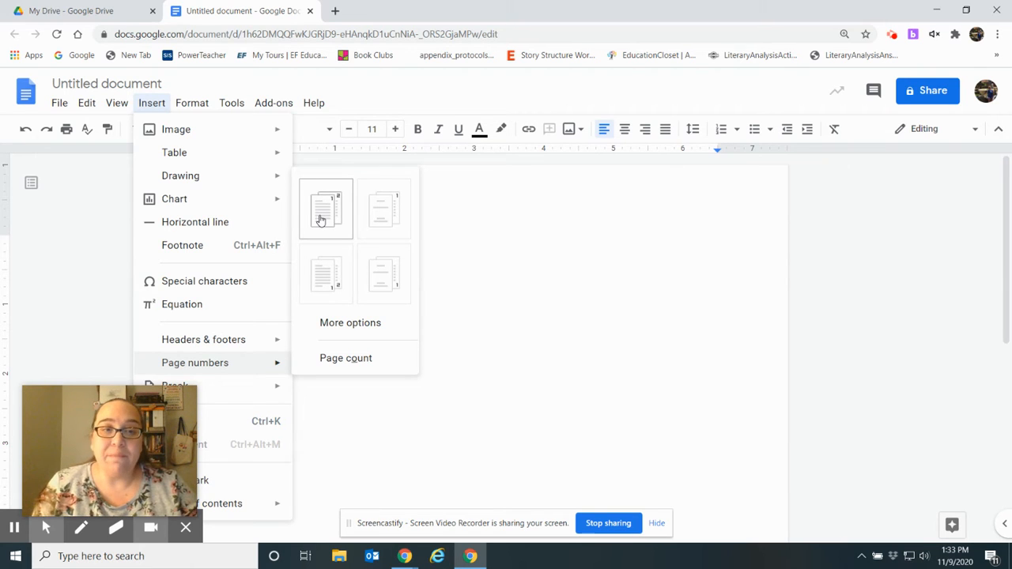
{"action": "left_click", "coordinate": [321, 218]}
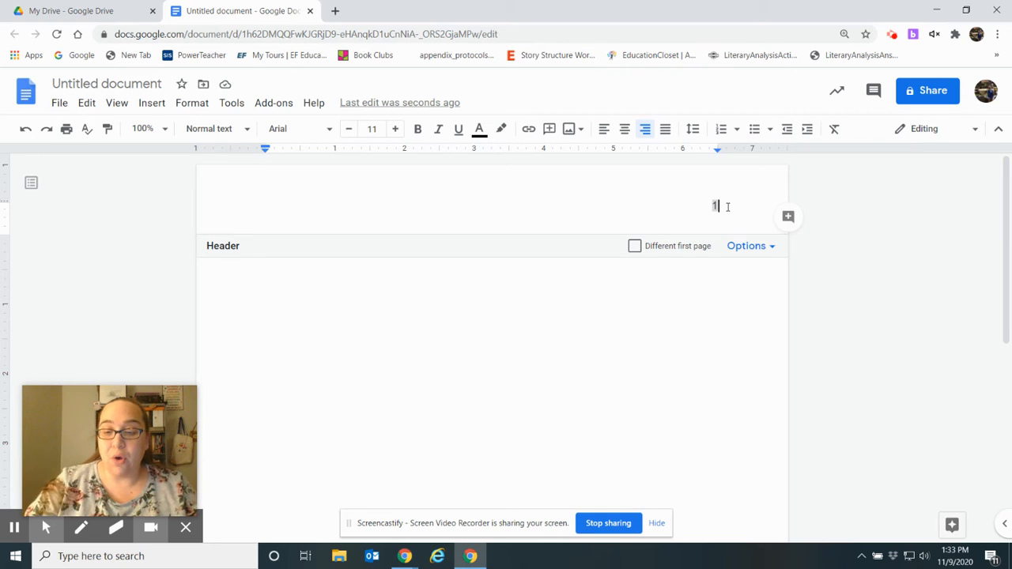
Type the author's surname before the header page number.
{"action": "left_click", "coordinate": [713, 206]}
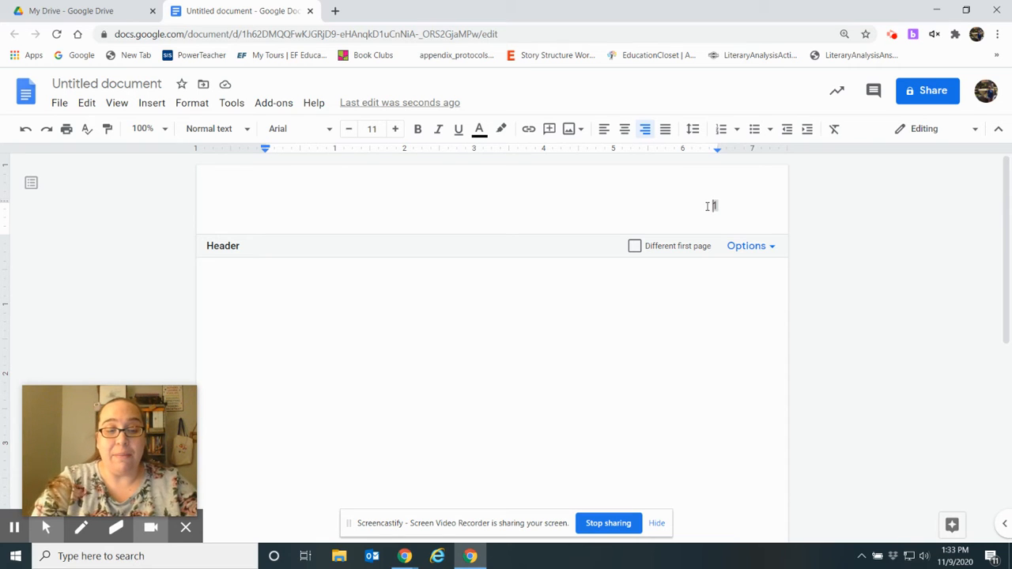
{"action": "type", "text": "Vocasek"}
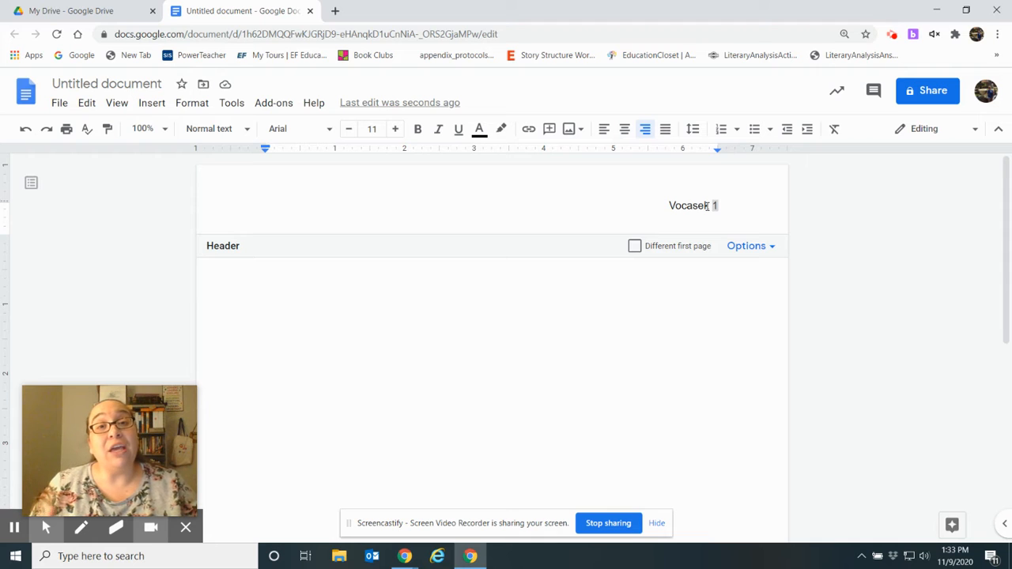
{"action": "left_click", "coordinate": [665, 205]}
{"action": "key", "text": "Return"}
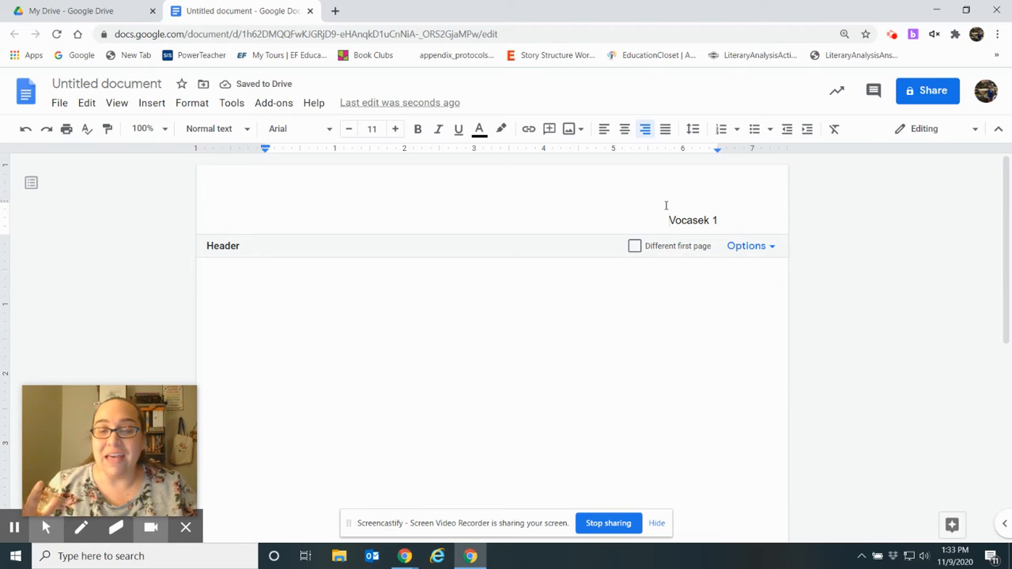
{"action": "left_click", "coordinate": [26, 129]}
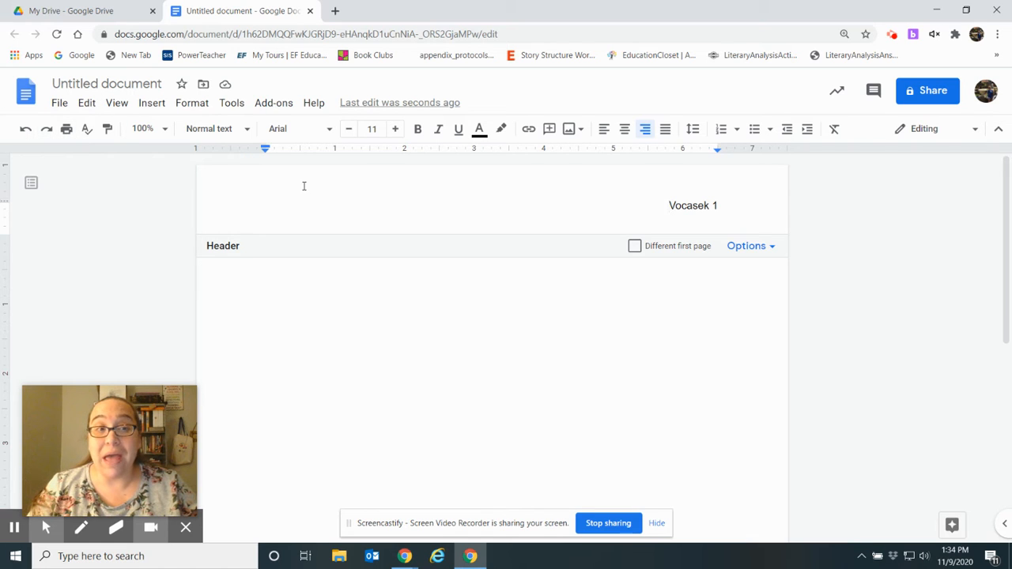
Make the header surname and page number 12-point Arial, then return to the body.
{"action": "left_click_drag", "start_coordinate": [727, 202], "coordinate": [663, 206]}
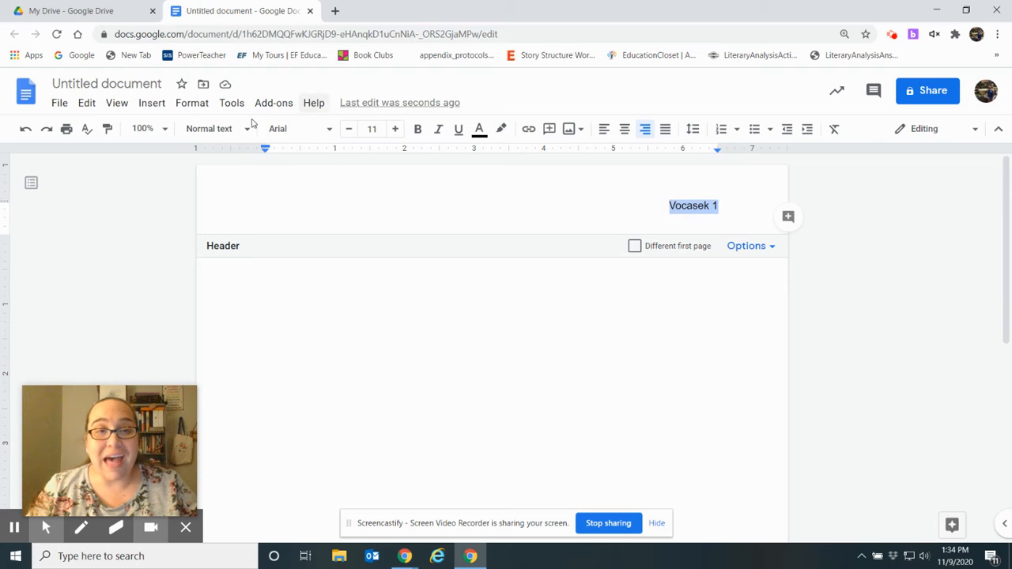
{"action": "left_click", "coordinate": [396, 129]}
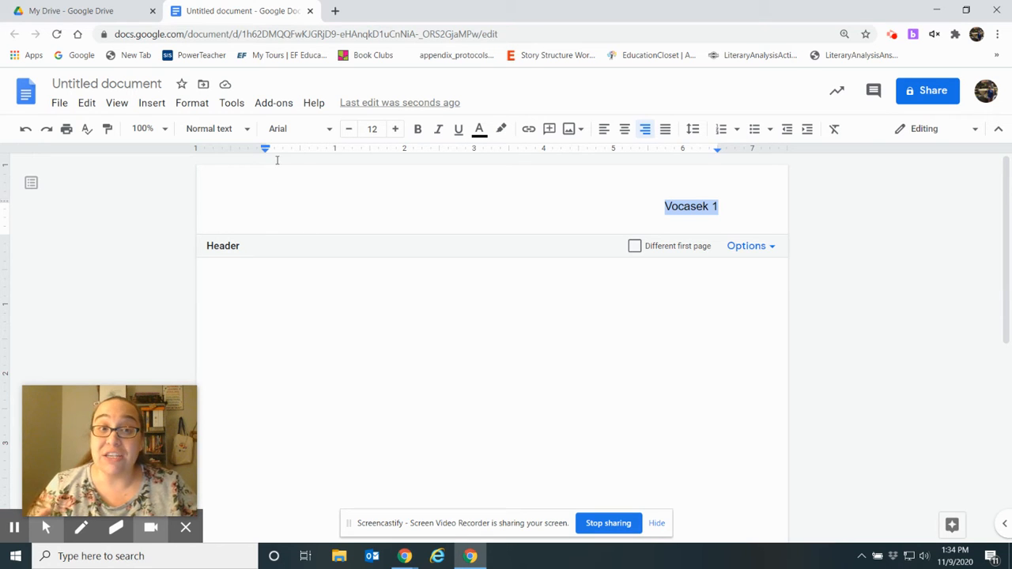
{"action": "left_click", "coordinate": [331, 132]}
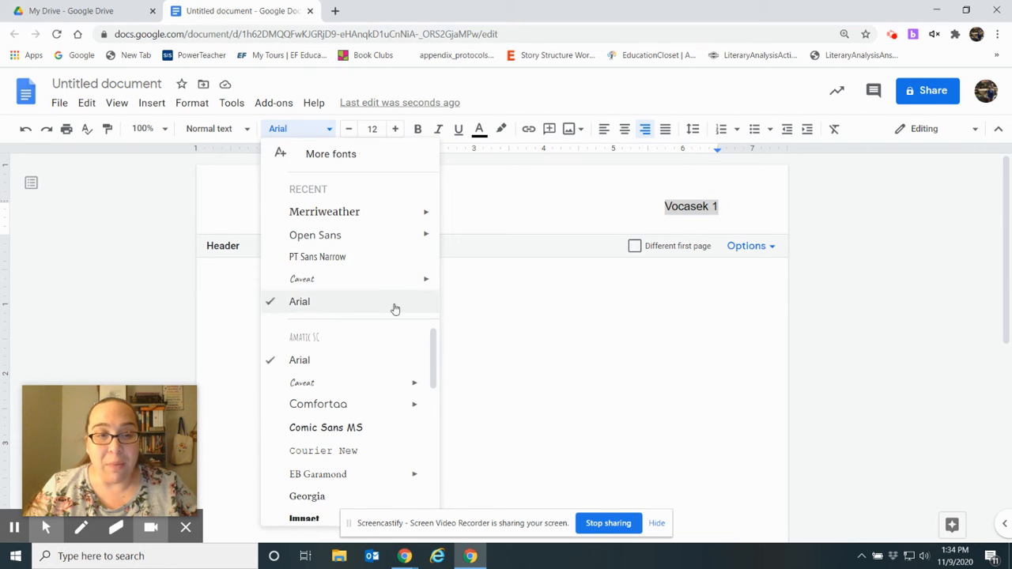
{"action": "left_click_drag", "start_coordinate": [434, 345], "coordinate": [434, 372]}
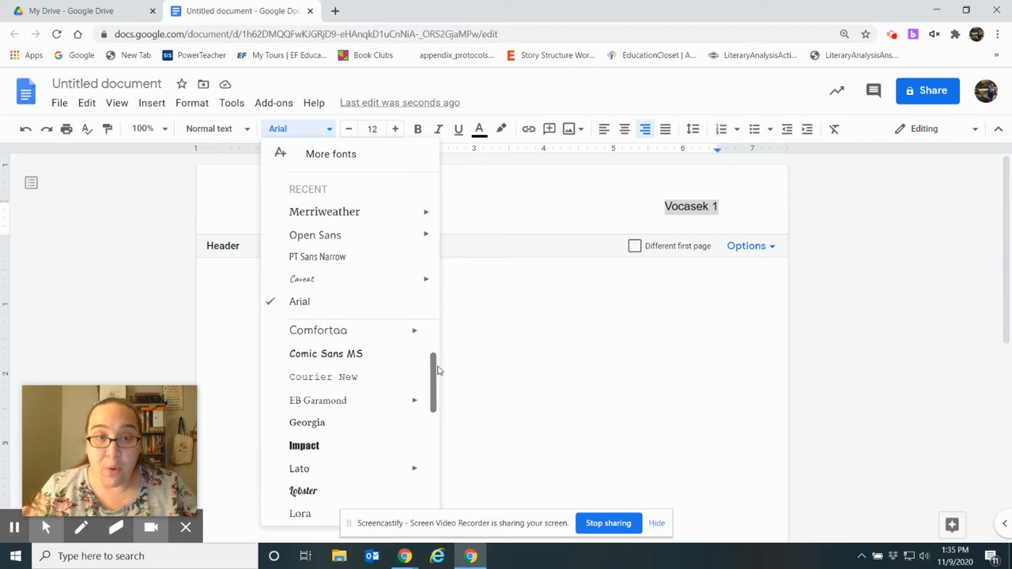
{"action": "left_click", "coordinate": [491, 292]}
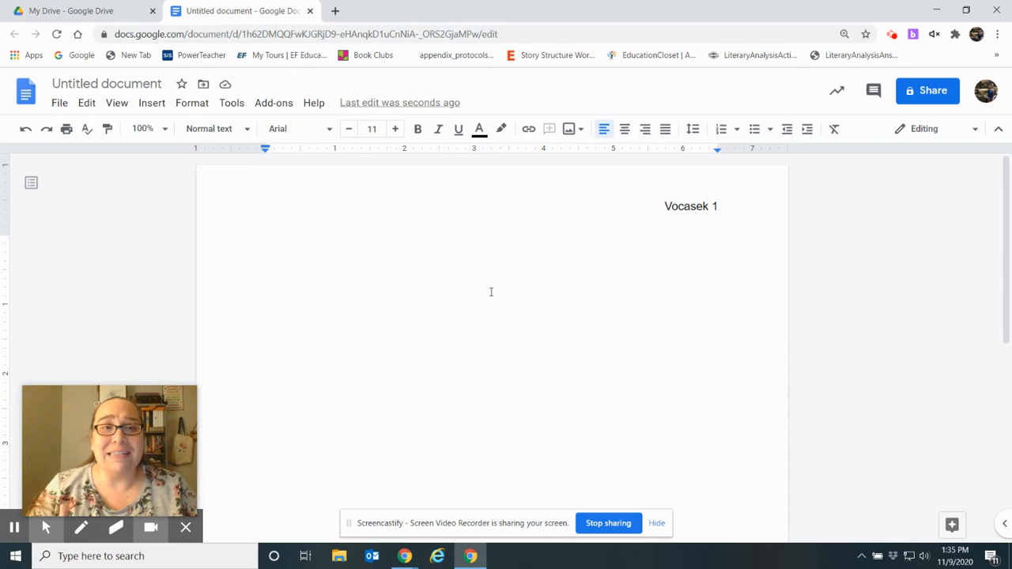
Type the student's name and the teacher's name on the first two heading lines.
{"action": "left_click", "coordinate": [656, 199]}
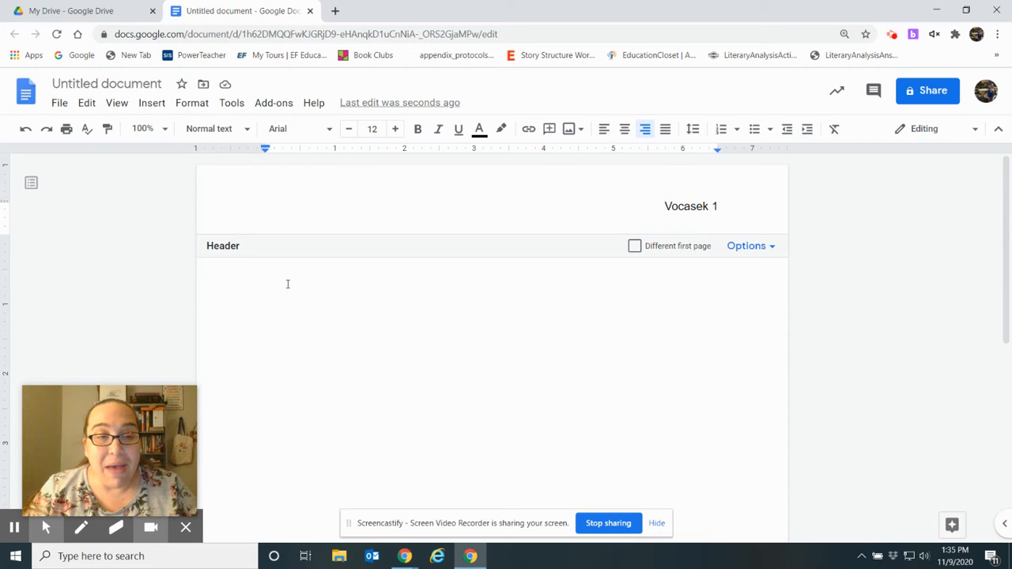
{"action": "left_click", "coordinate": [288, 284]}
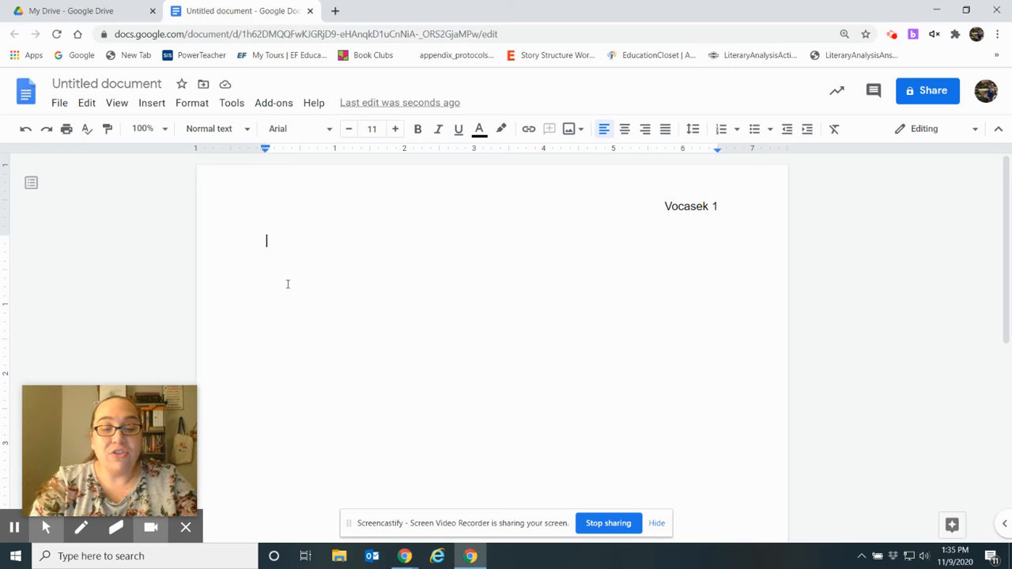
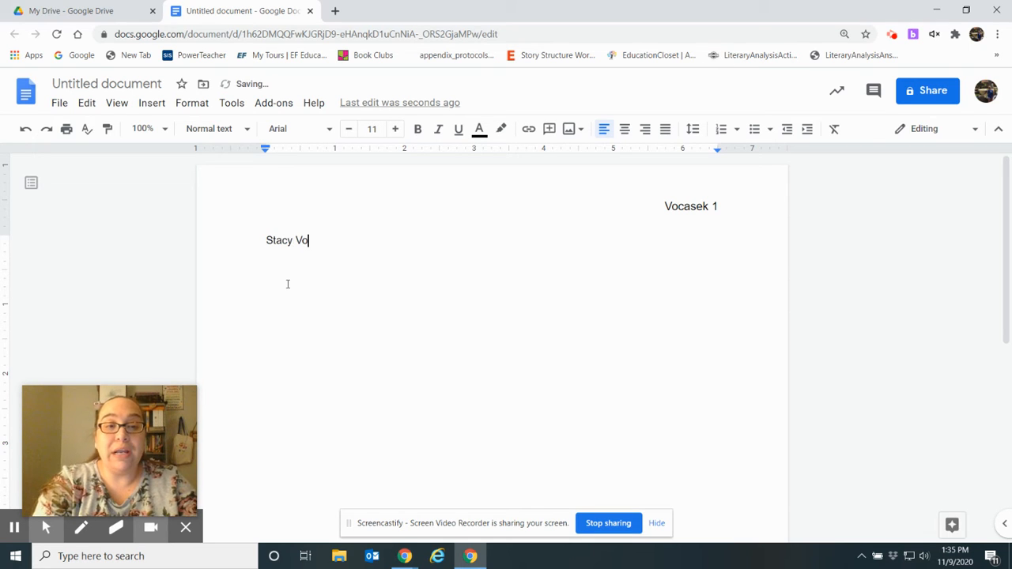
{"action": "key", "text": "Return"}
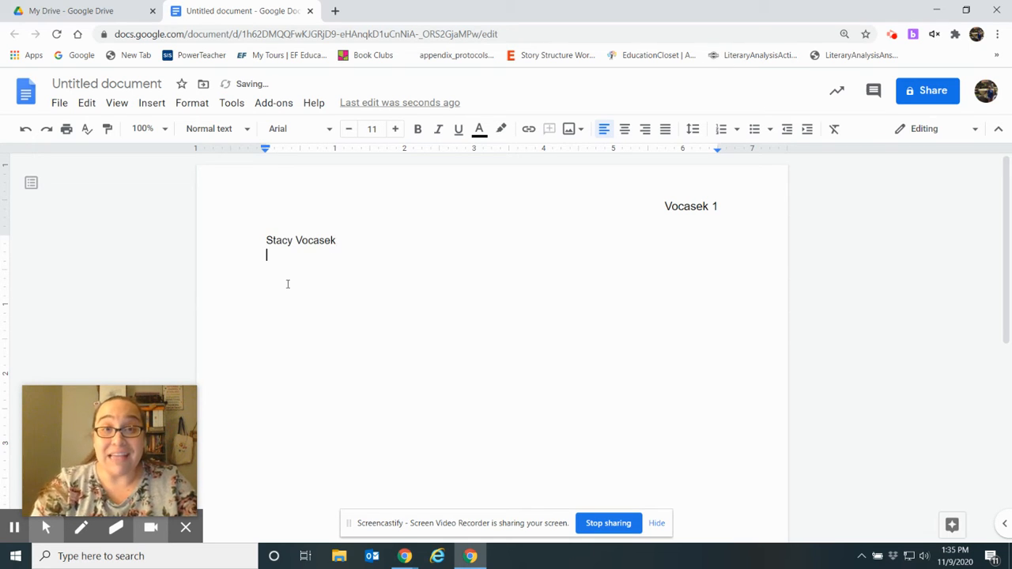
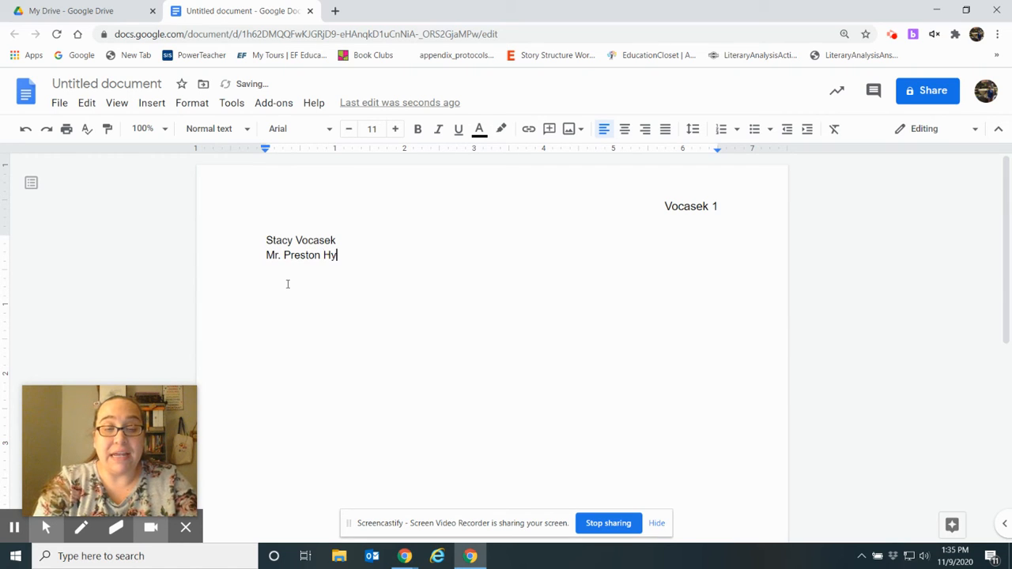
{"action": "key", "text": "Return"}
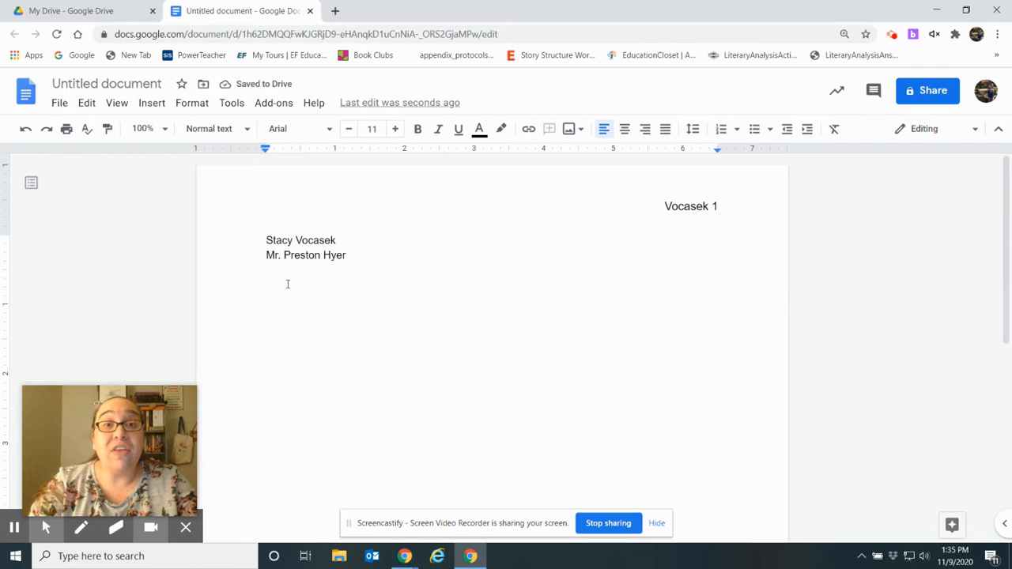
Add the course 'Culture of Film' and the date '9 November 2020' as heading lines.
{"action": "type", "text": "Cult"}
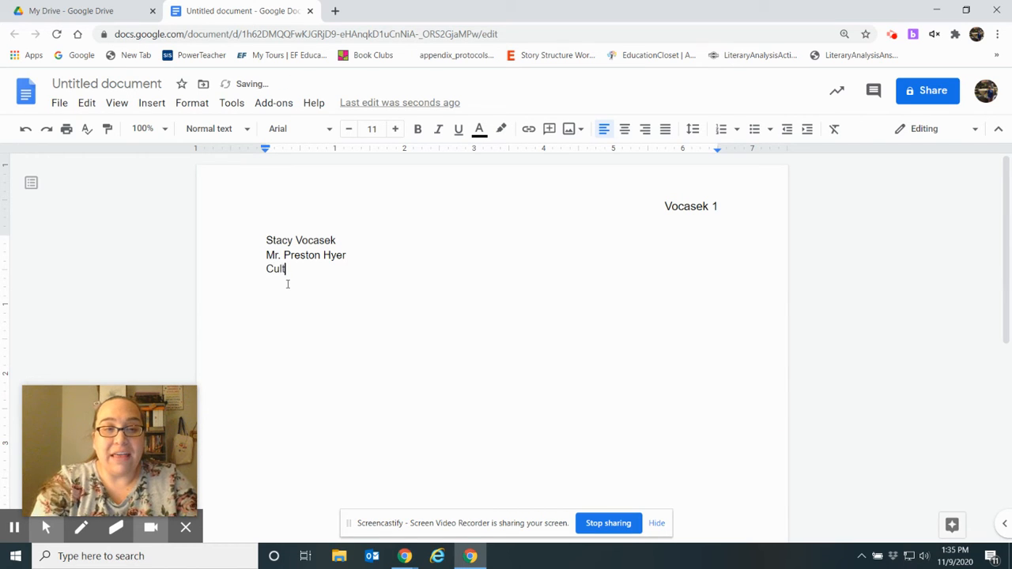
{"action": "type", "text": "ure of Fi"}
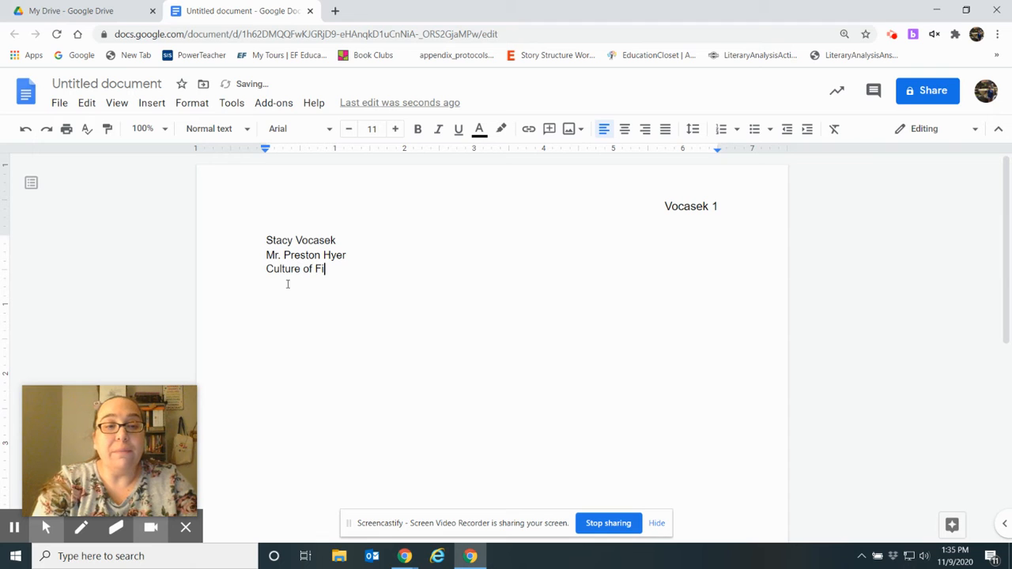
{"action": "type", "text": "lm"}
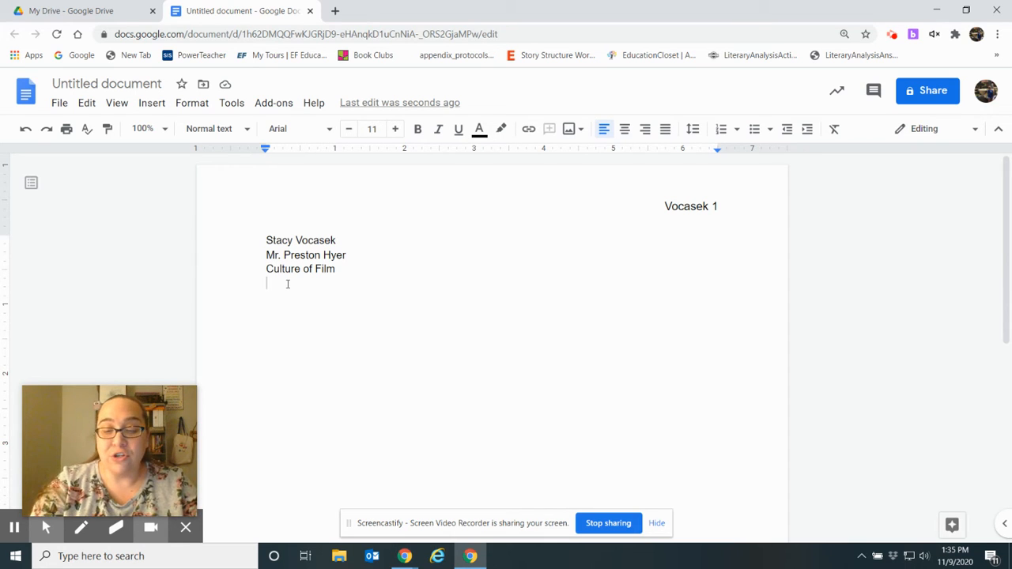
{"action": "type", "text": "9 Novem"}
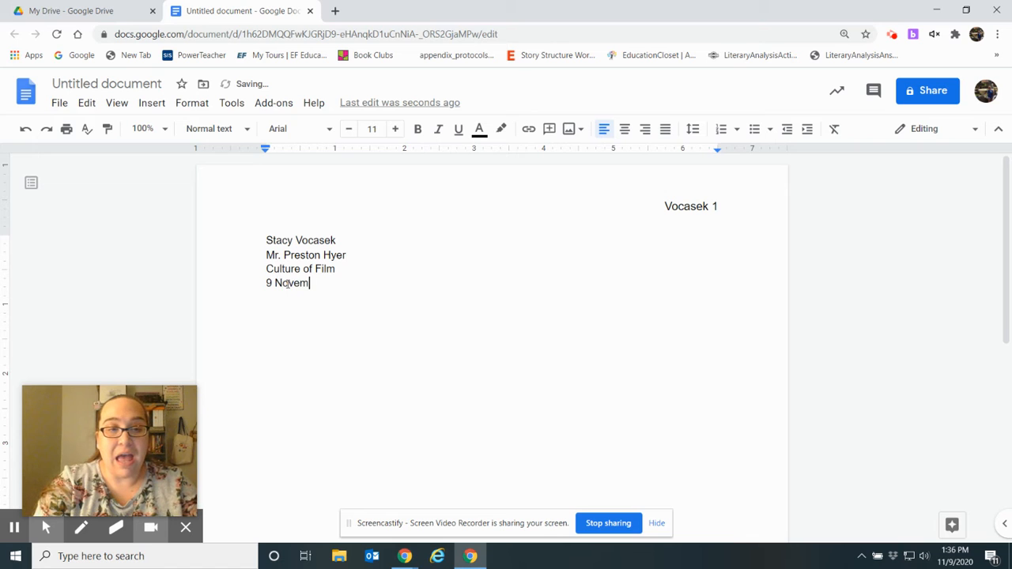
{"action": "type", "text": "ber 2020"}
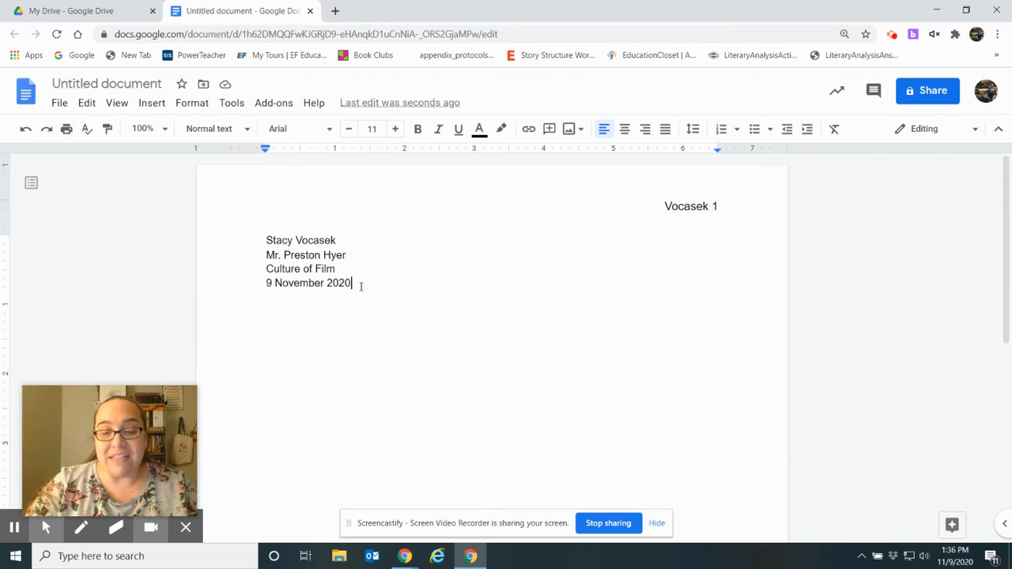
{"action": "key", "text": "Return"}
{"action": "key", "text": "Return"}
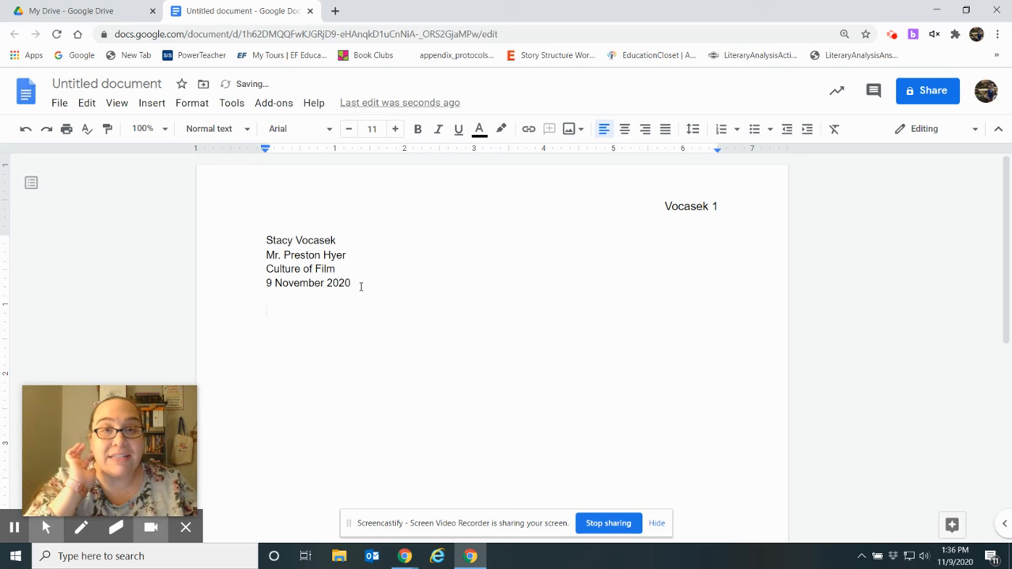
Center a new line, type the placeholder 'Title', and start a line beneath it.
{"action": "left_click", "coordinate": [625, 129]}
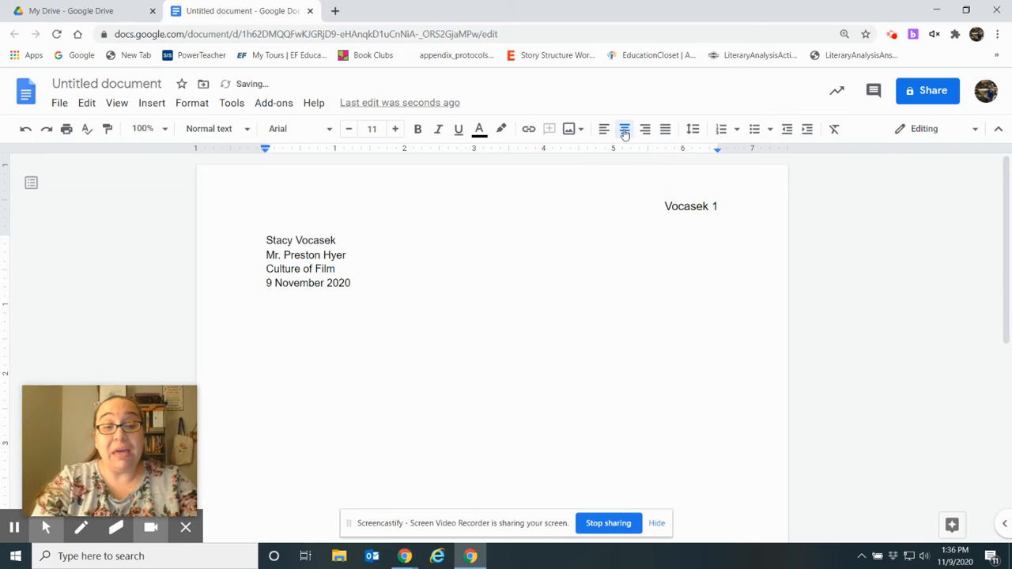
{"action": "type", "text": "Title"}
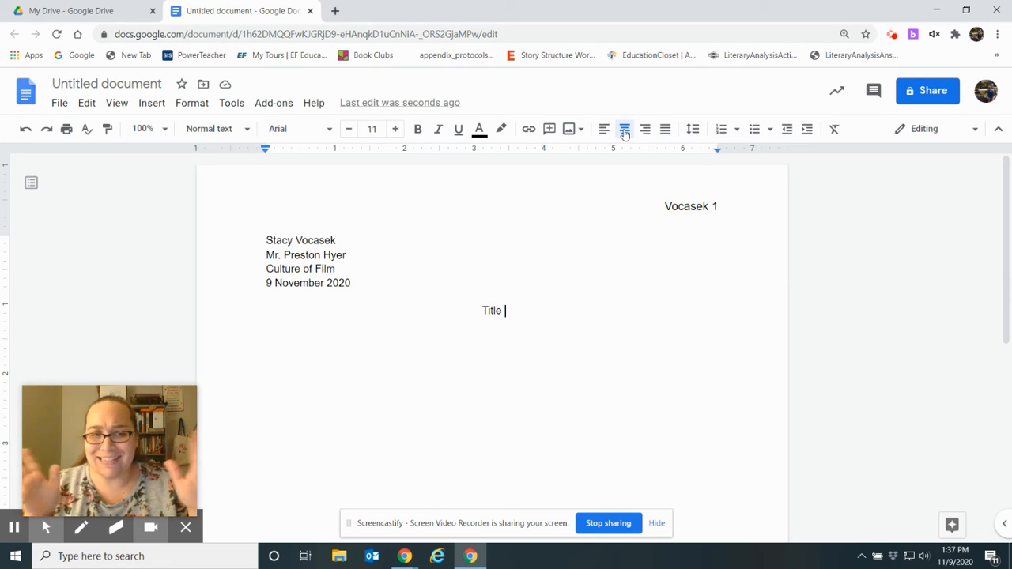
{"action": "key", "text": "Return"}
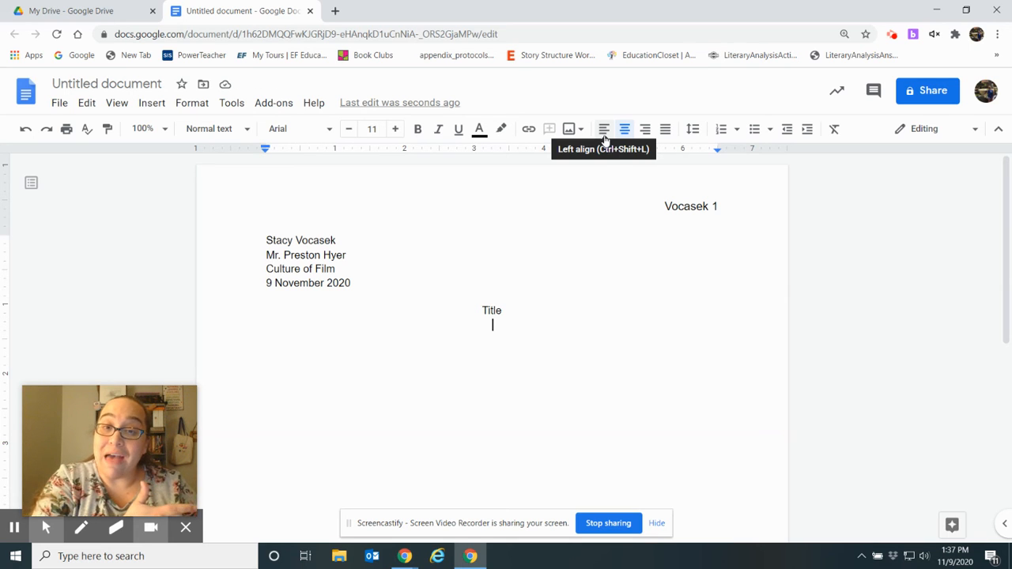
Left-align the new line and begin the indented paragraph 'Make sure to indent each new paragraph…'.
{"action": "left_click", "coordinate": [603, 130]}
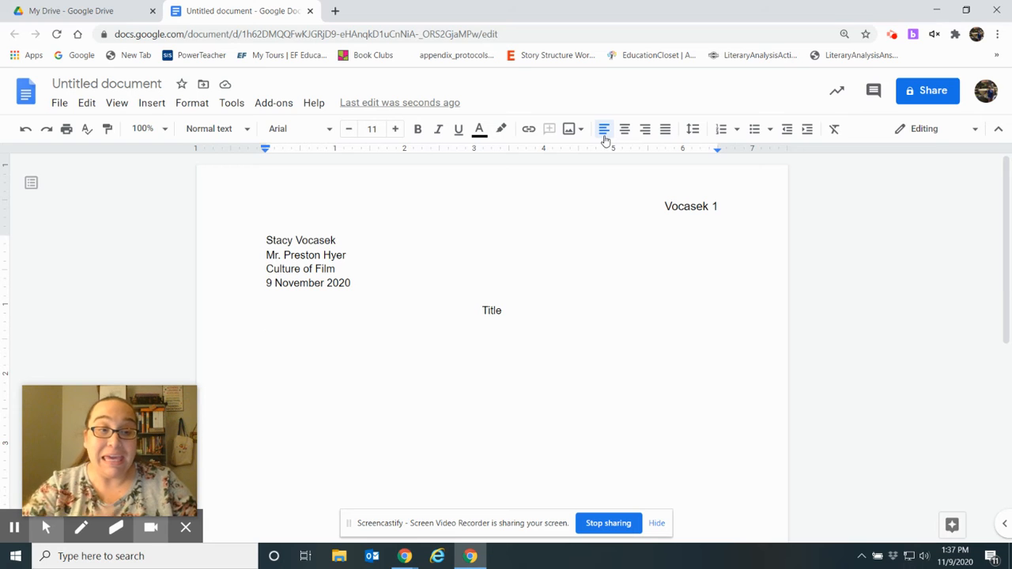
{"action": "key", "text": "Tab"}
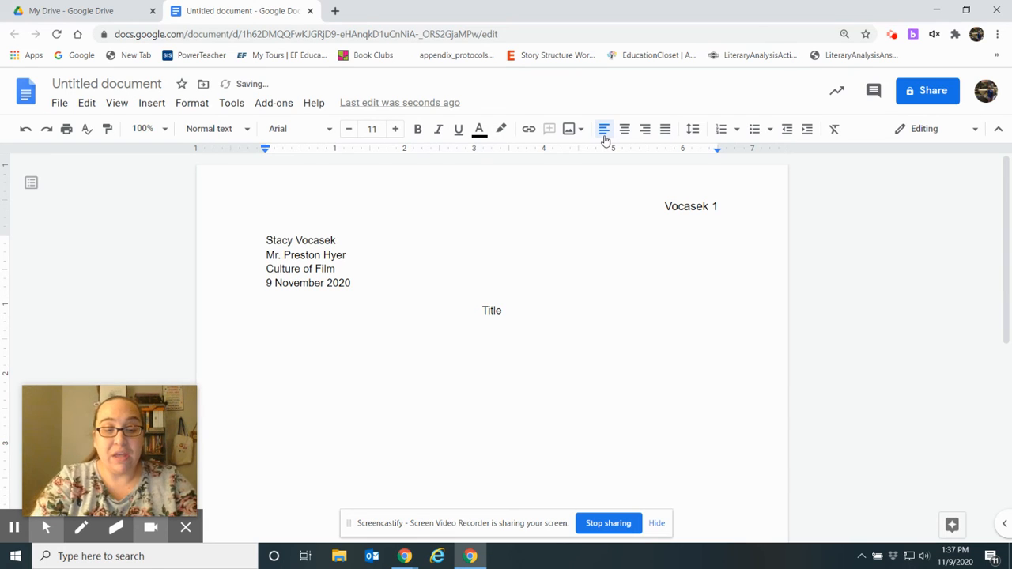
{"action": "type", "text": "Make sure to i"}
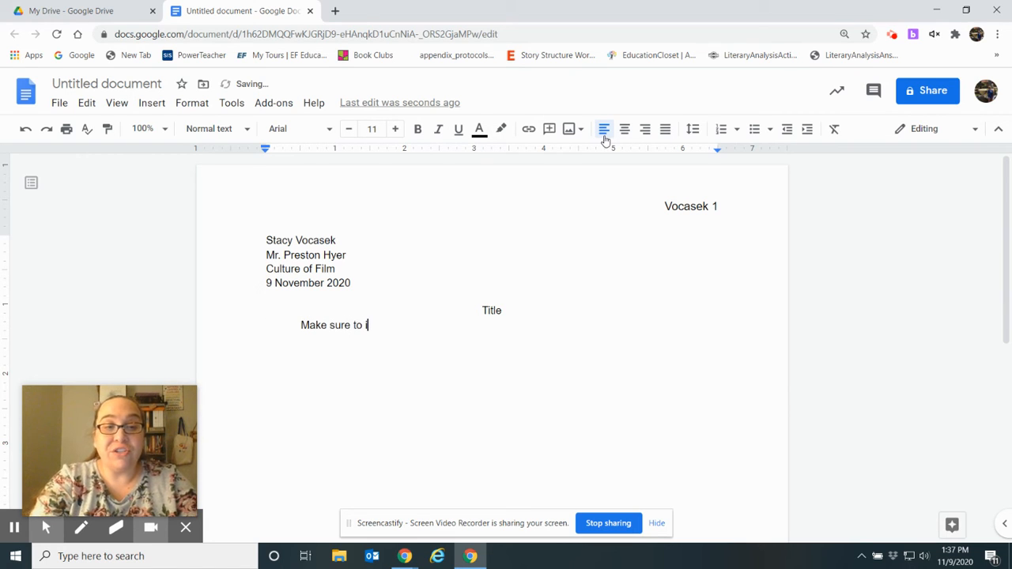
{"action": "type", "text": "ndent each new"}
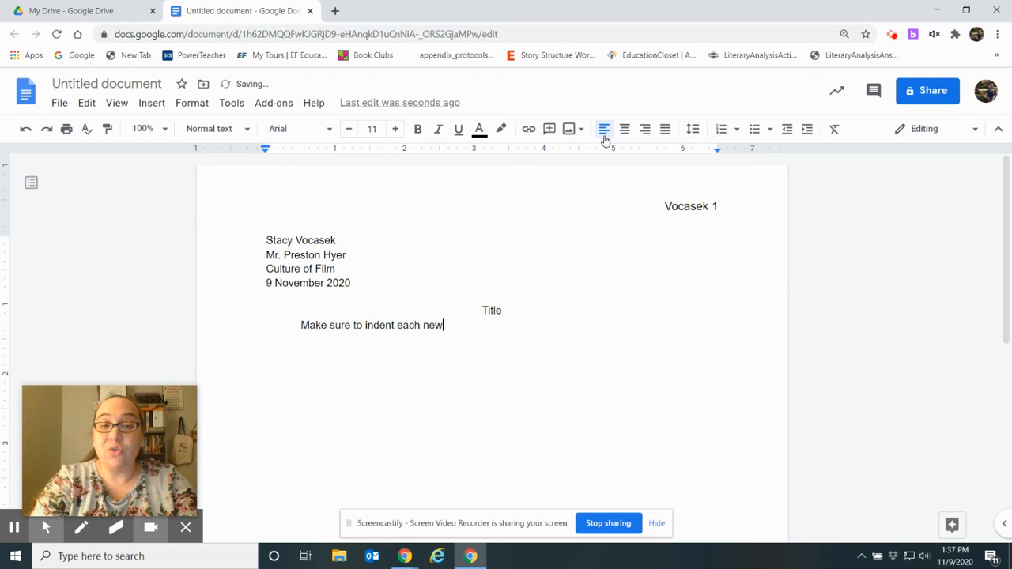
{"action": "type", "text": " para"}
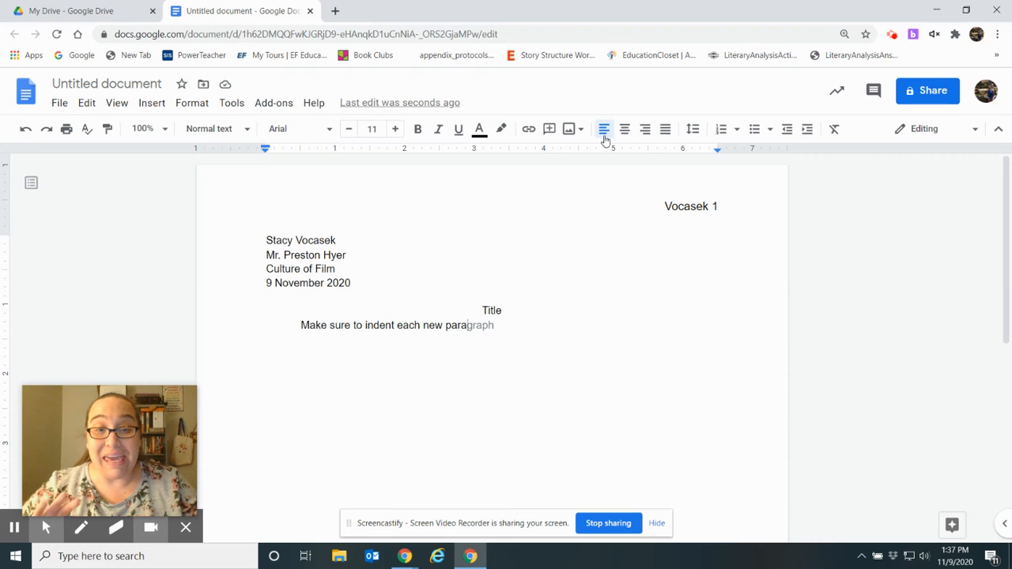
{"action": "key", "text": "Tab"}
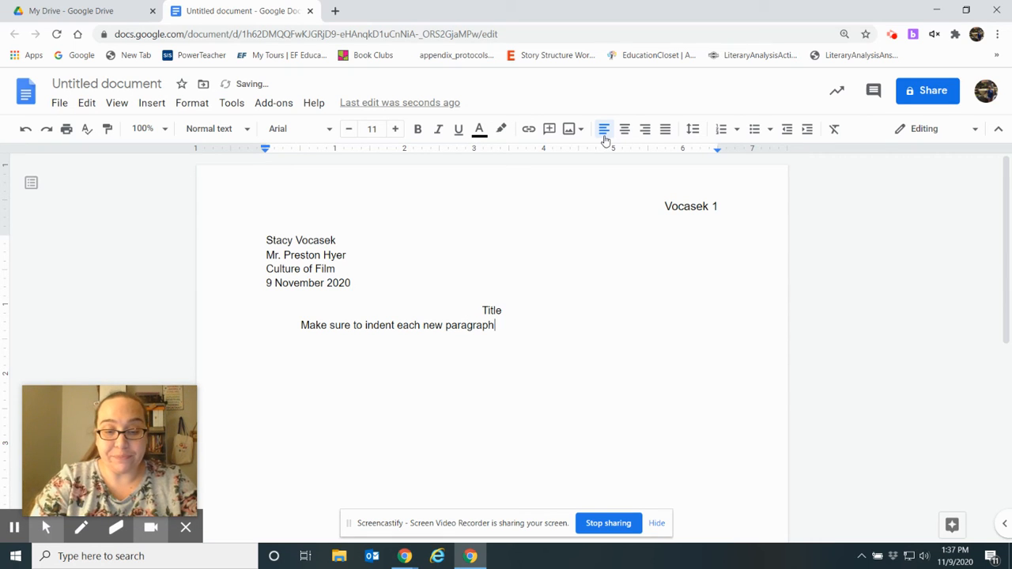
{"action": "type", "text": "by hitting t"}
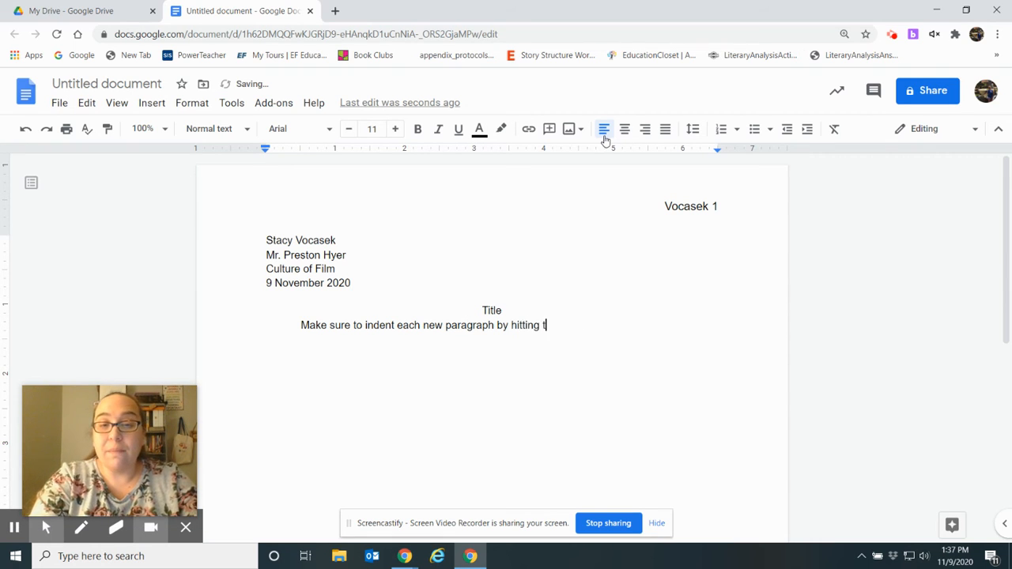
{"action": "type", "text": "he ta"}
{"action": "key", "text": "BackSpace"}
{"action": "key", "text": "BackSpace"}
Finish the paragraph with the sentence on accepting predictive gray text by hitting the TAB key.
{"action": "type", "text": "TAB "}
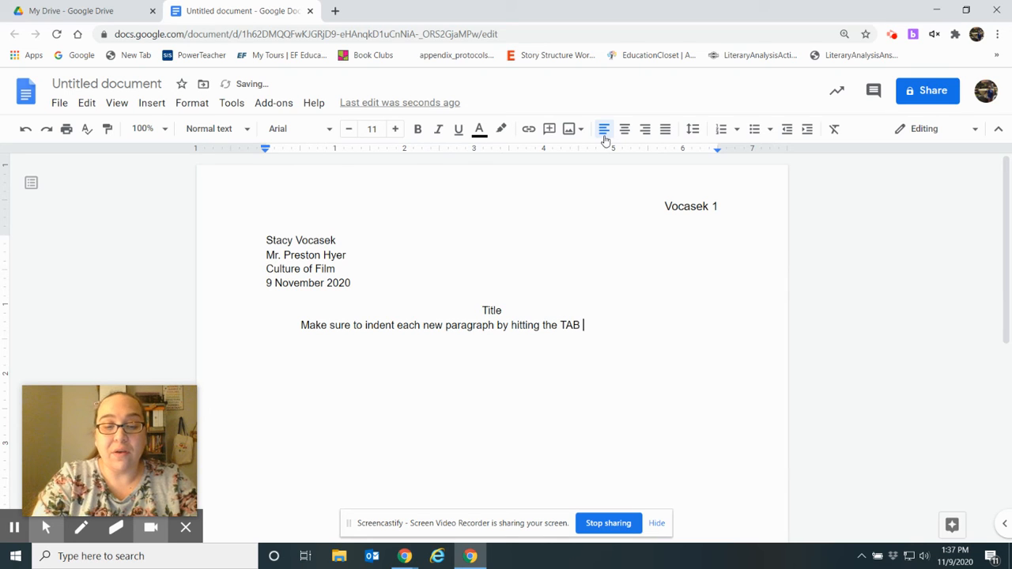
{"action": "type", "text": "key. To accept "}
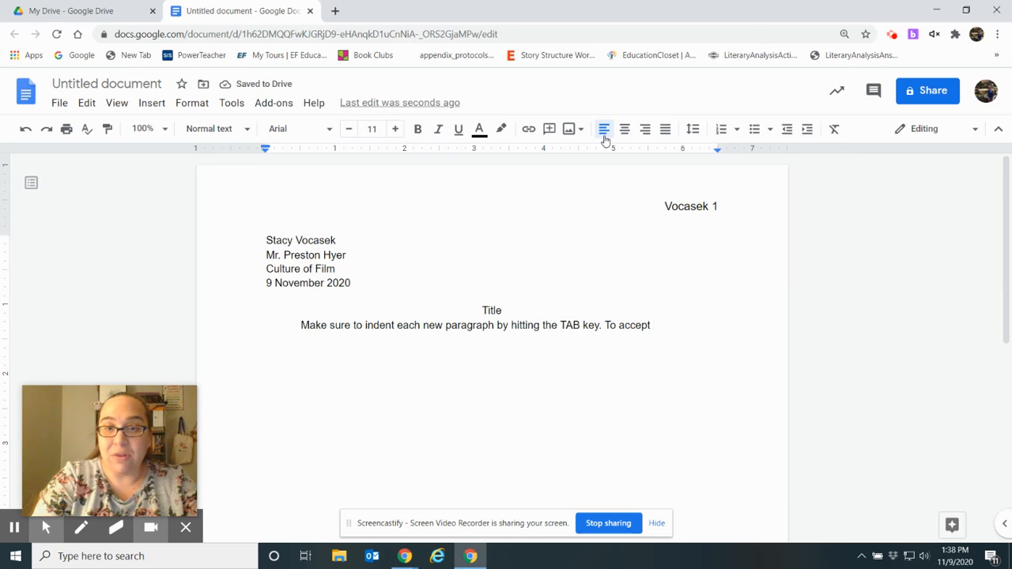
{"action": "type", "text": "the predi"}
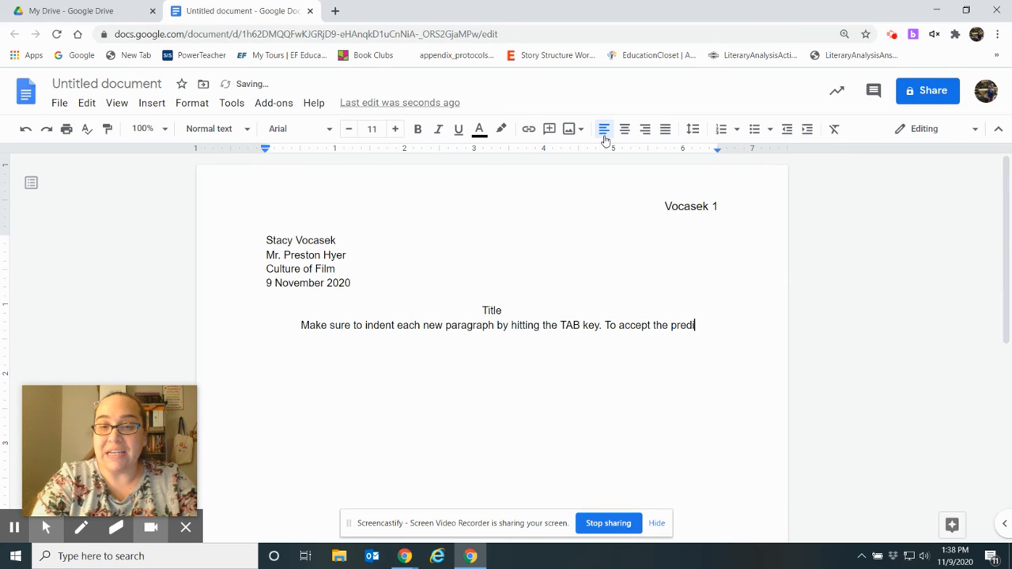
{"action": "type", "text": "ctive texti"}
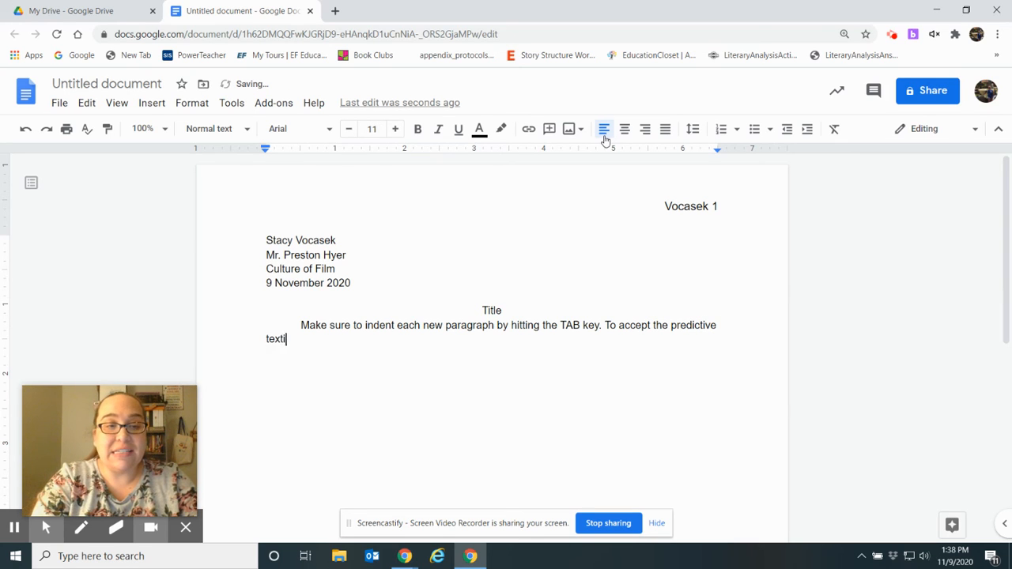
{"action": "type", "text": "ng. just"}
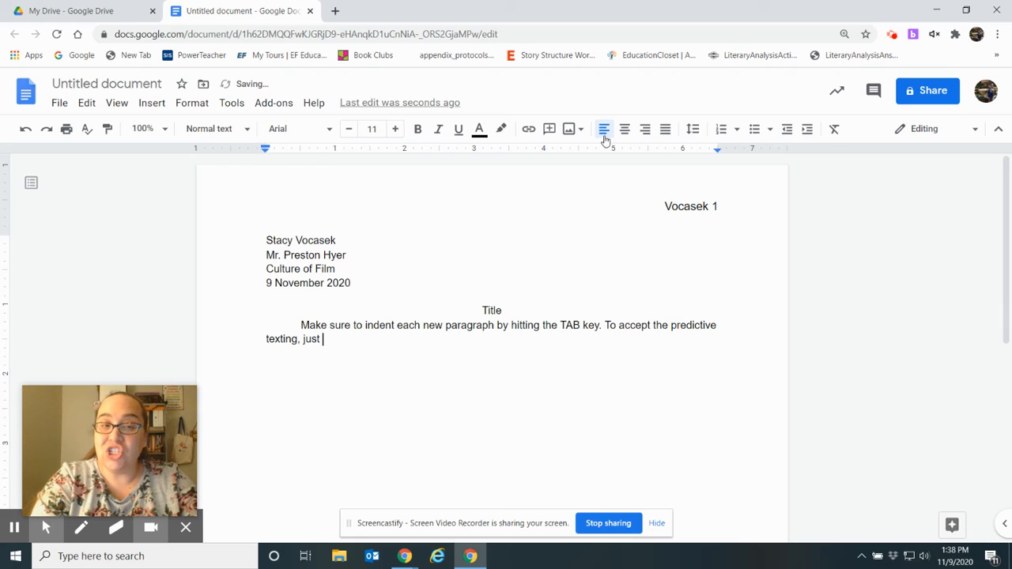
{"action": "key", "text": "BackSpace"}
{"action": "key", "text": "BackSpace"}
{"action": "key", "text": "BackSpace"}
{"action": "key", "text": "BackSpace"}
{"action": "key", "text": "BackSpace"}
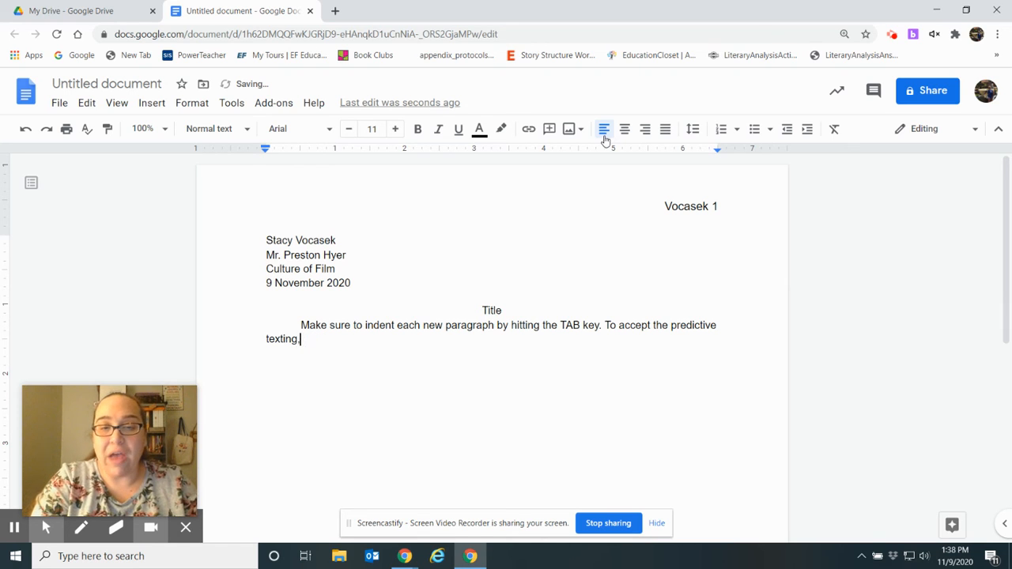
{"action": "left_click", "coordinate": [717, 327]}
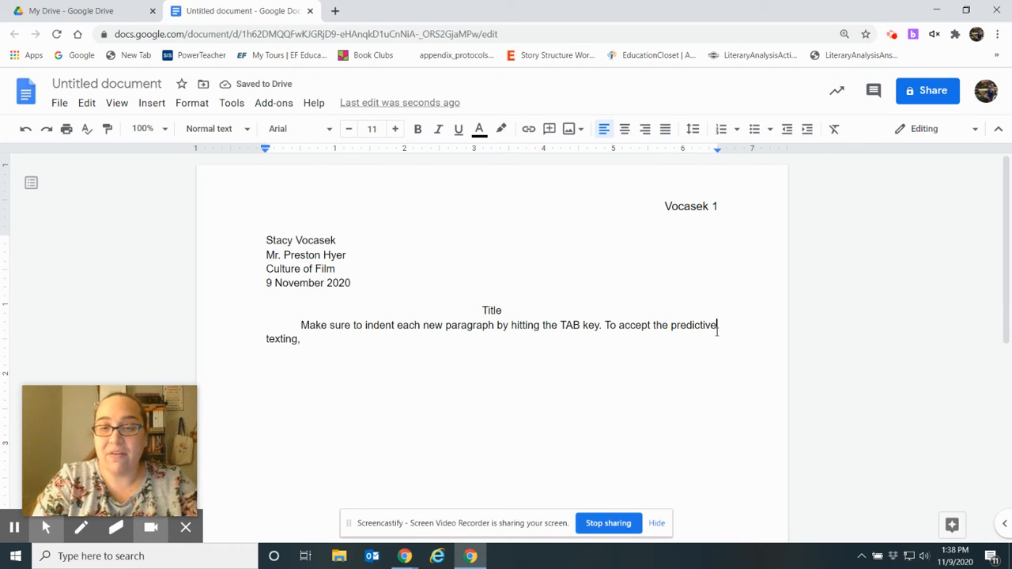
{"action": "type", "text": ", gra"}
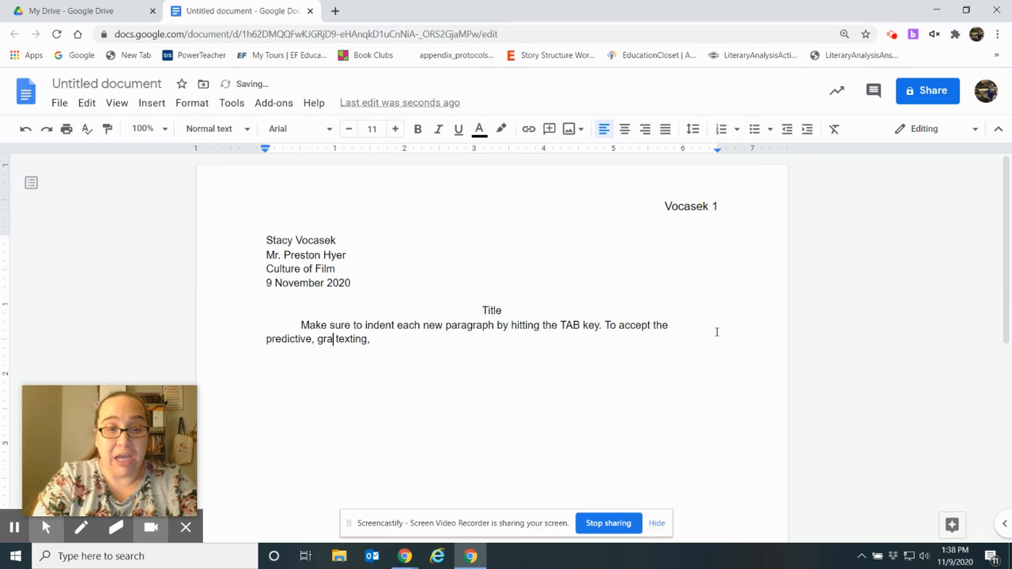
{"action": "type", "text": "y"}
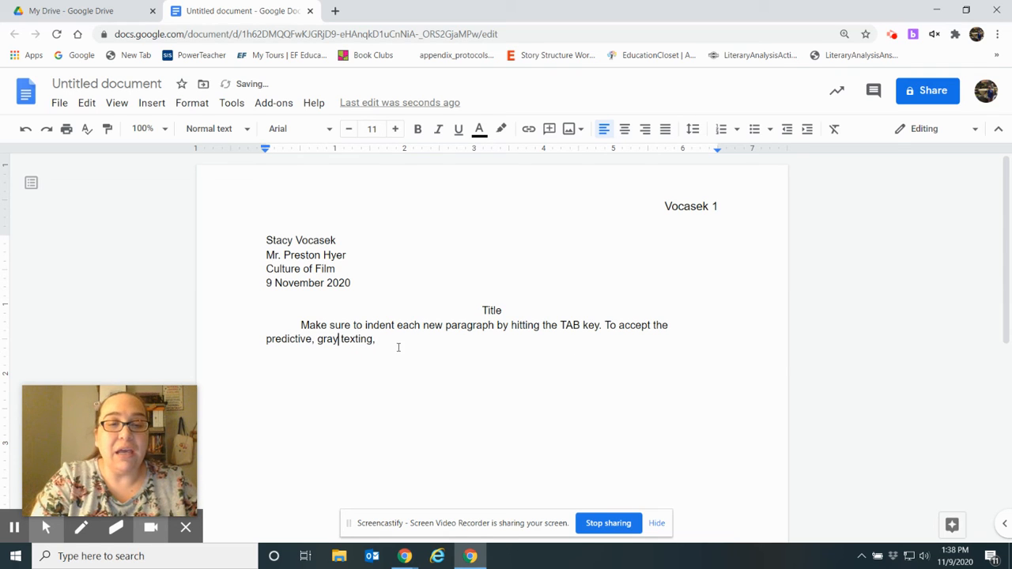
{"action": "left_click", "coordinate": [390, 339]}
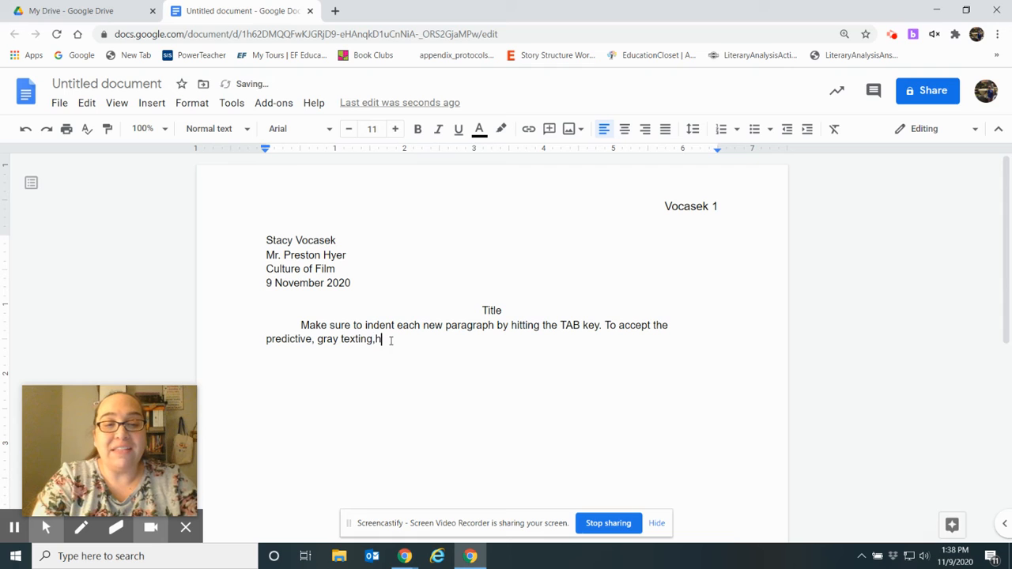
{"action": "type", "text": "hit the TAB "}
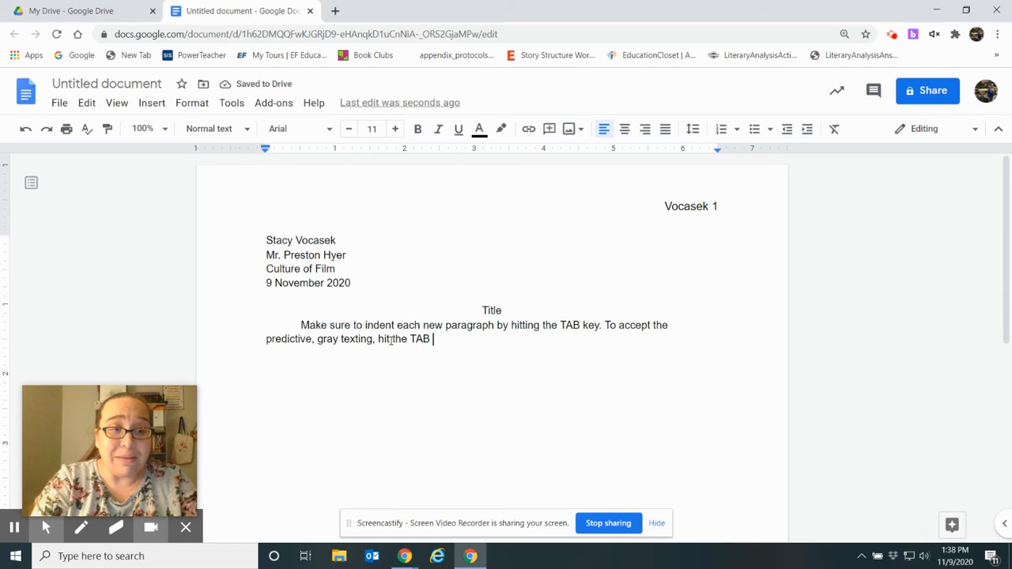
{"action": "type", "text": "key."}
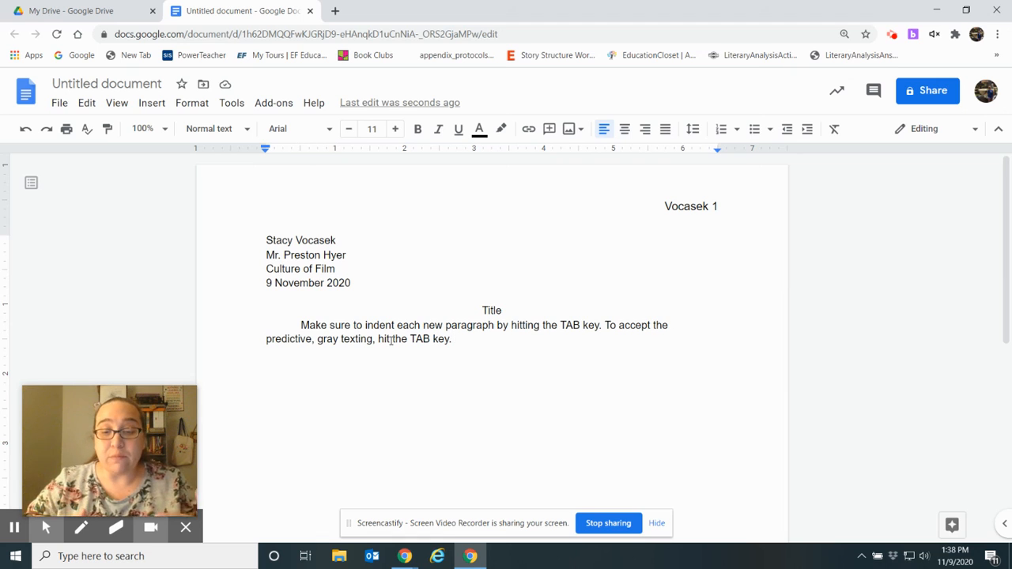
Add the indented paragraph 'Make sure to double-space everything!' and select all text.
{"action": "key", "text": "Return"}
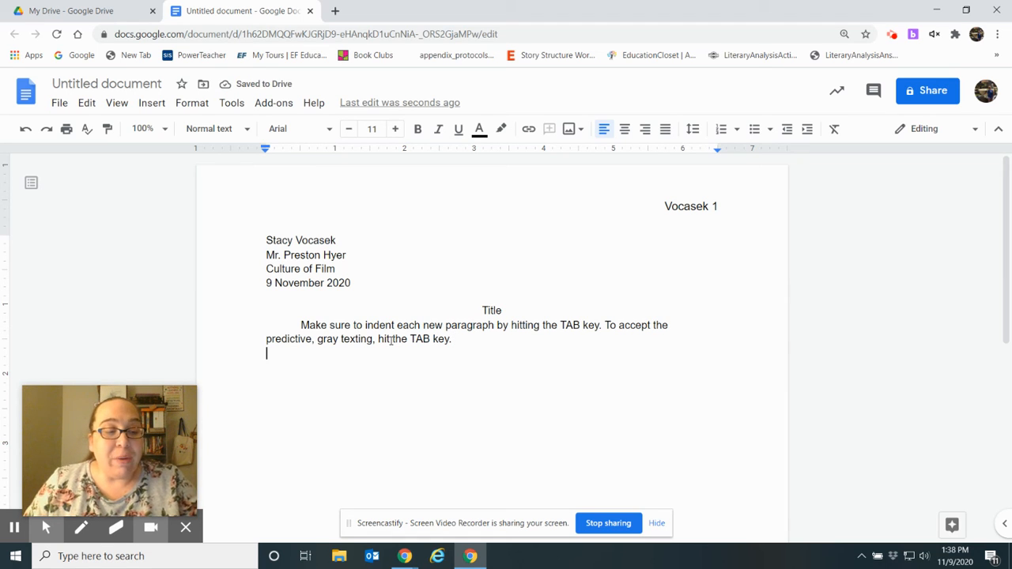
{"action": "key", "text": "Tab"}
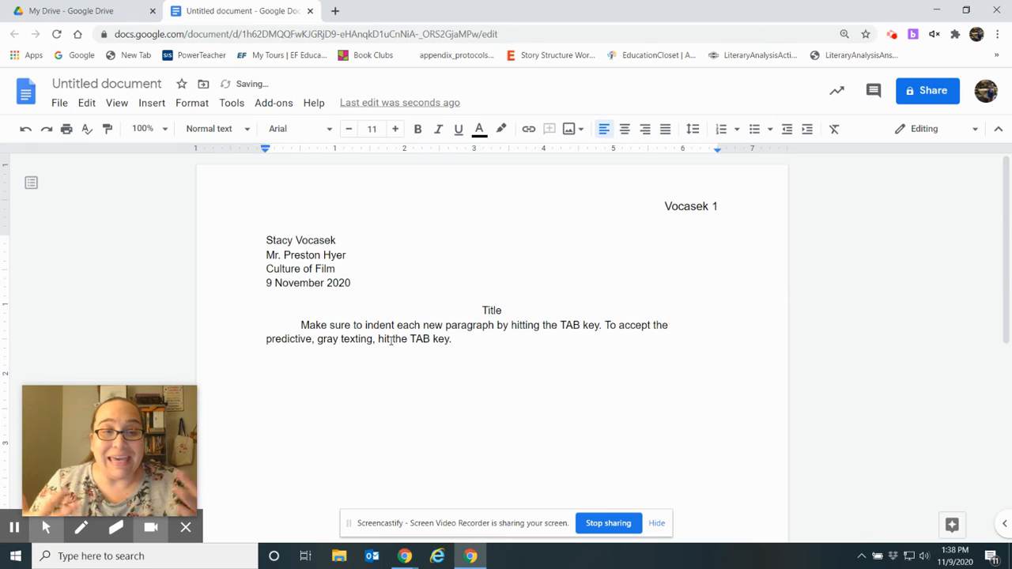
{"action": "right_click", "coordinate": [390, 341]}
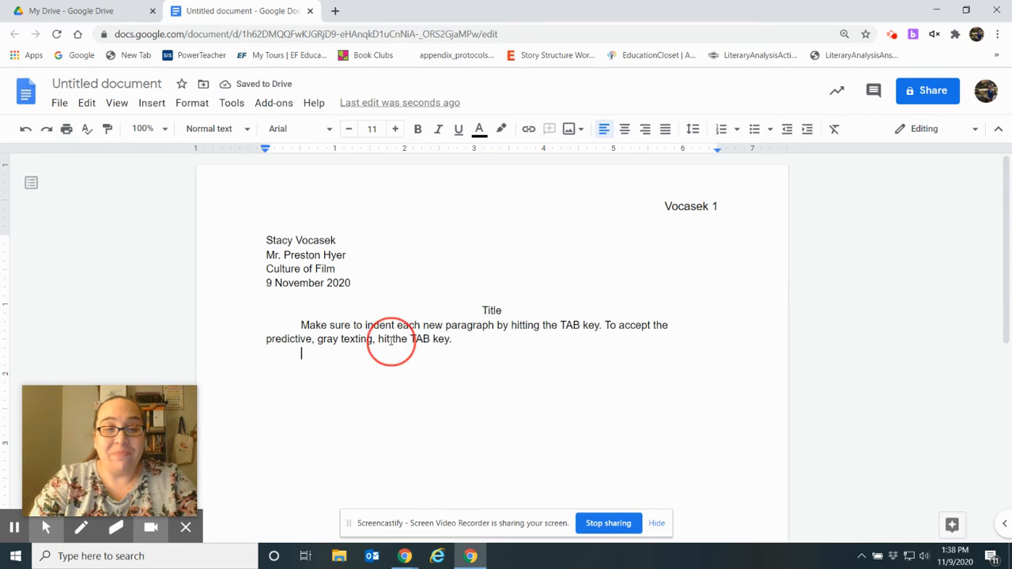
{"action": "left_click", "coordinate": [312, 357]}
{"action": "type", "text": "Make s"}
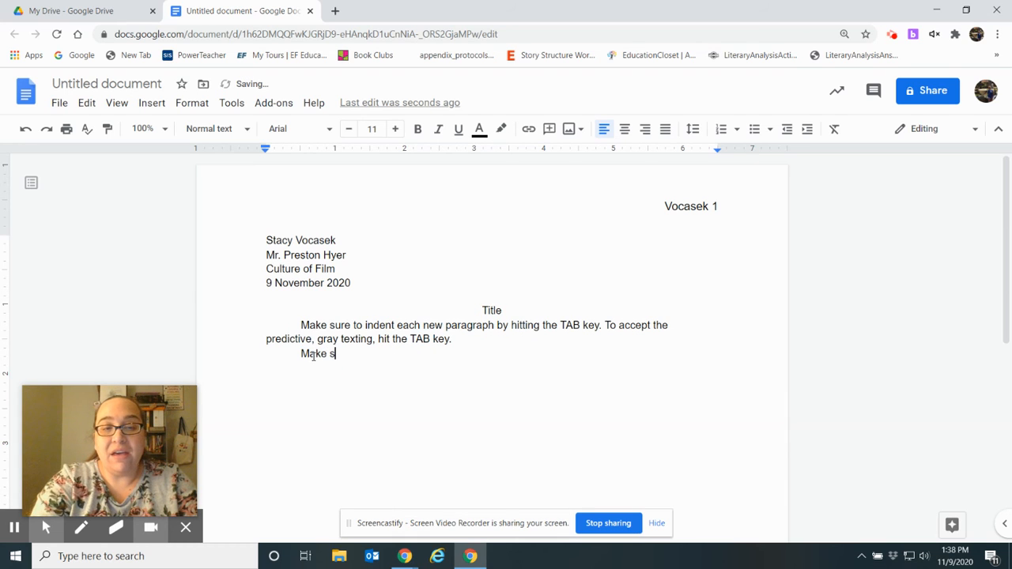
{"action": "type", "text": "ure to double"}
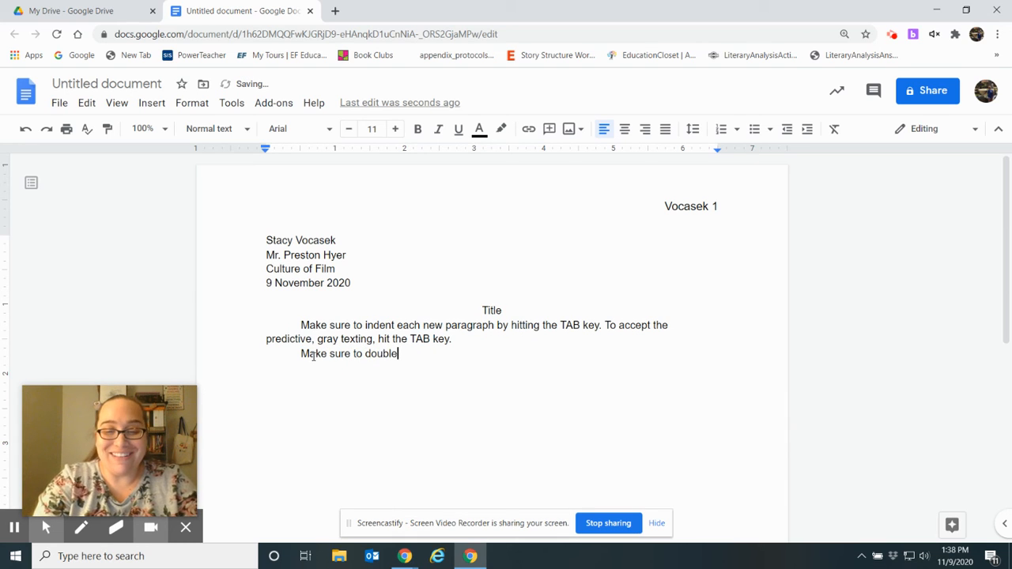
{"action": "type", "text": "-space everything!"}
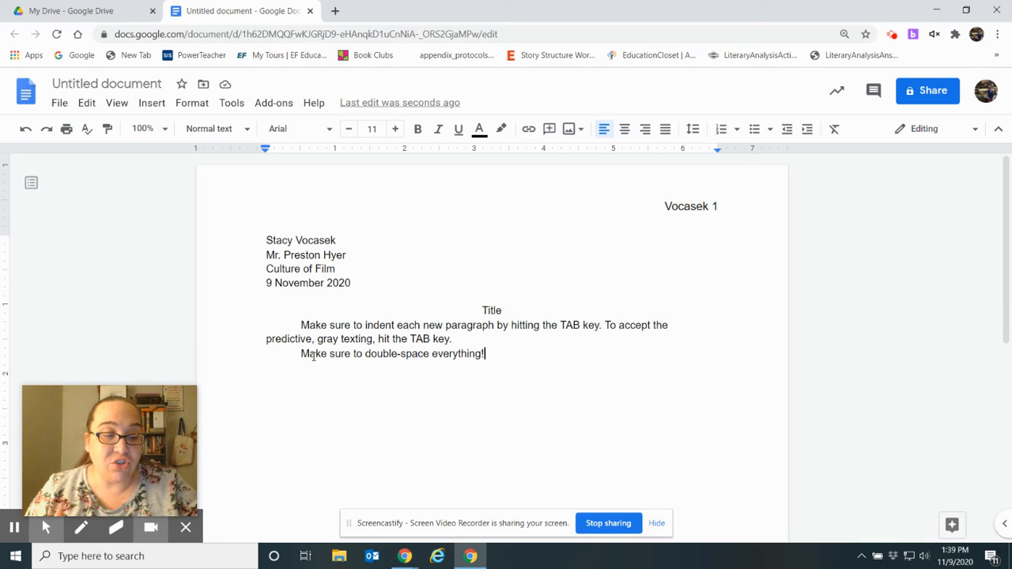
{"action": "key", "text": "ctrl+a"}
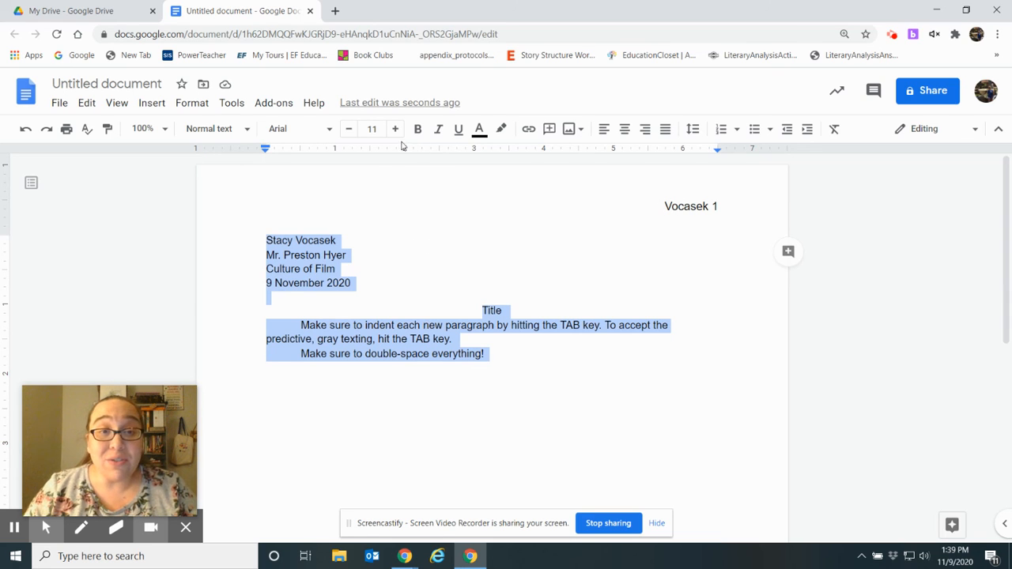
Raise all text from 11 to 12 point and set line spacing to Double.
{"action": "left_click", "coordinate": [395, 131]}
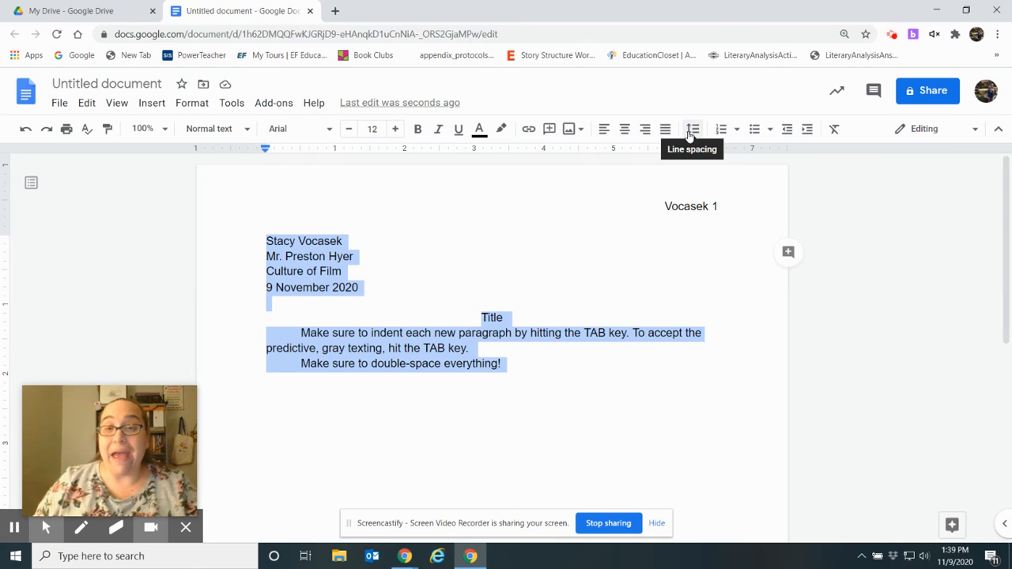
{"action": "left_click", "coordinate": [691, 131]}
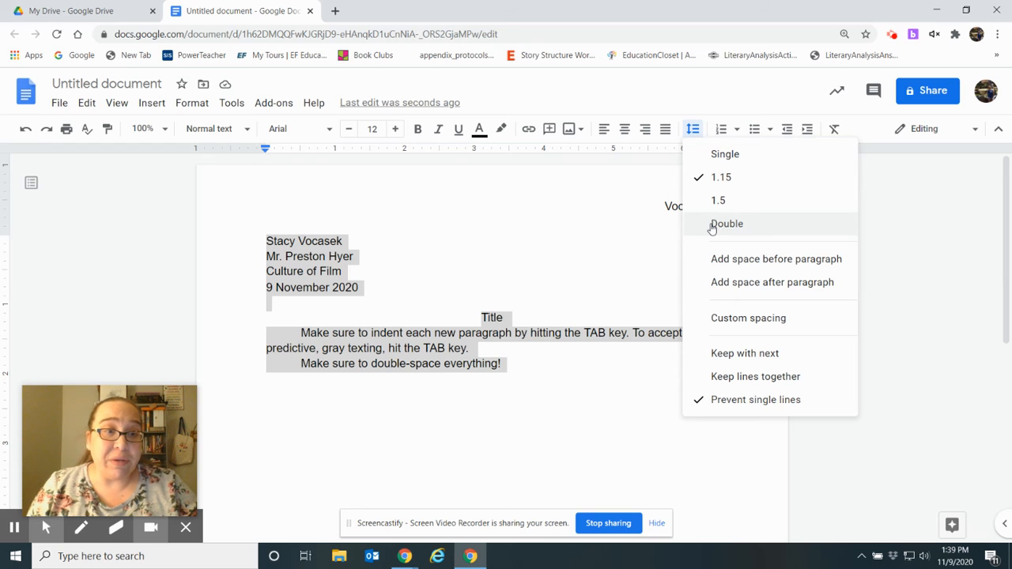
{"action": "left_click", "coordinate": [726, 225]}
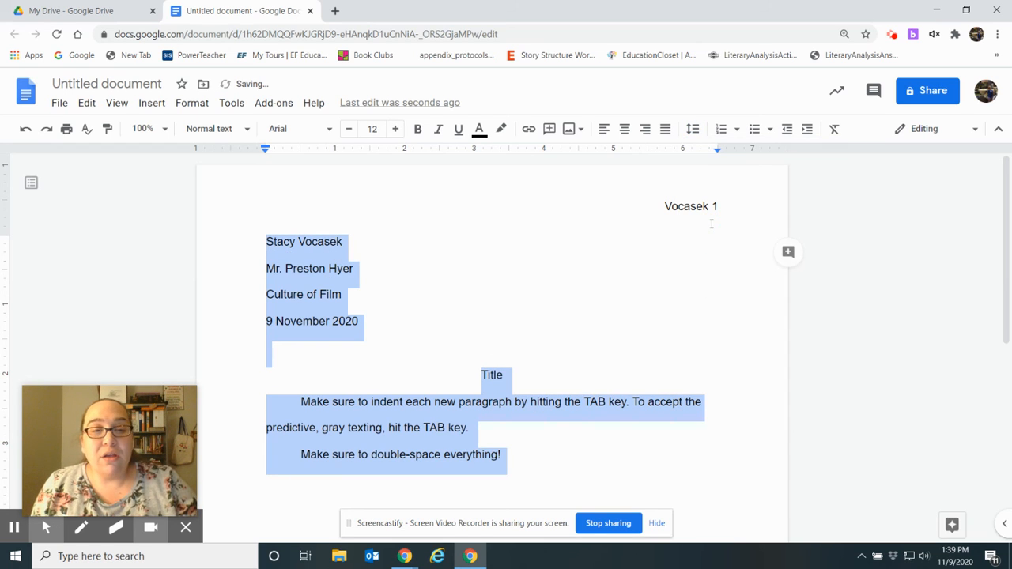
{"action": "left_click", "coordinate": [537, 481]}
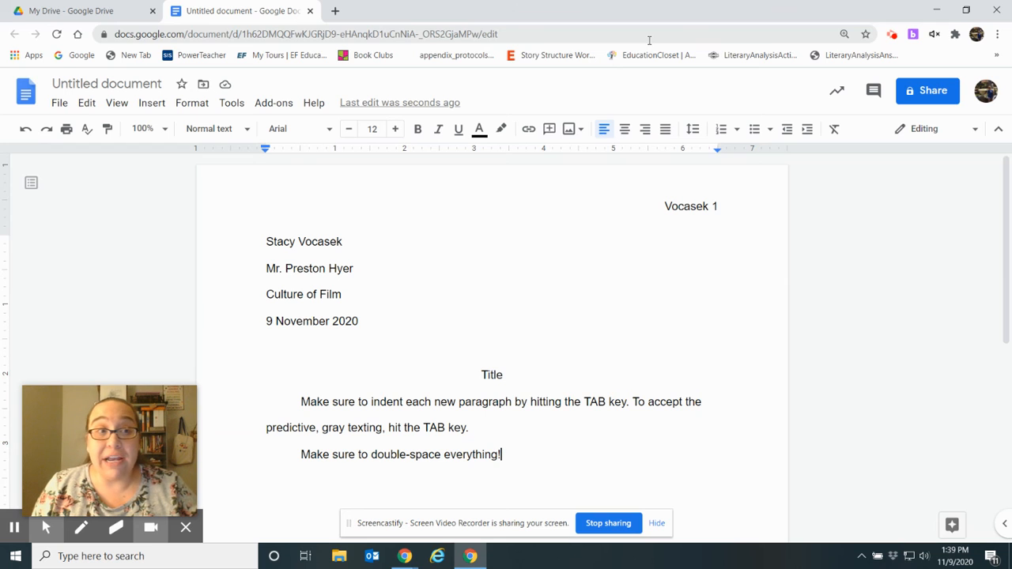
Confirm Page setup shows 1-inch margins on all sides for portrait Letter pages.
{"action": "left_click", "coordinate": [74, 400]}
{"action": "left_click_drag", "start_coordinate": [75, 401], "coordinate": [392, 368]}
{"action": "left_click", "coordinate": [185, 527]}
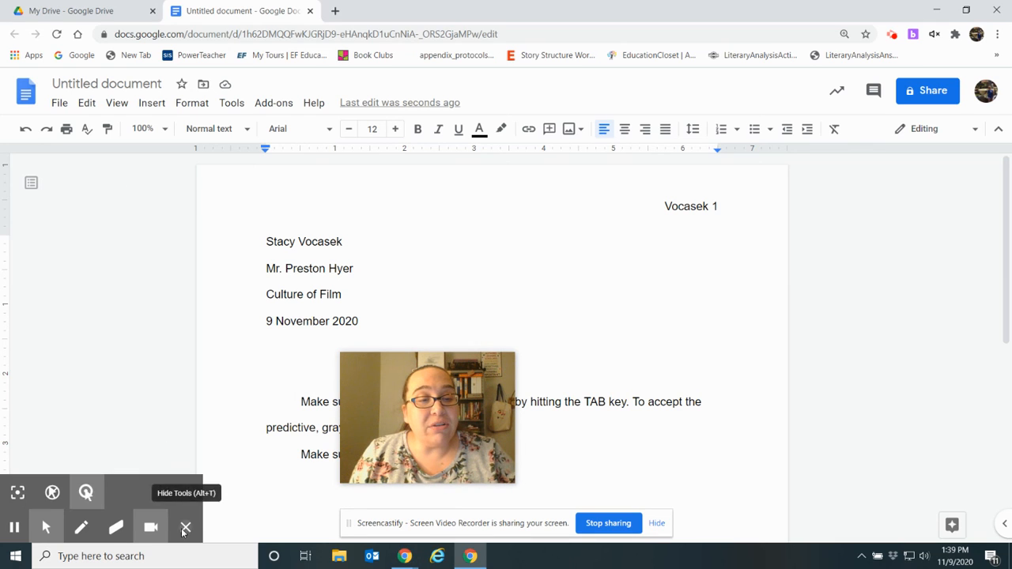
{"action": "left_click", "coordinate": [58, 106]}
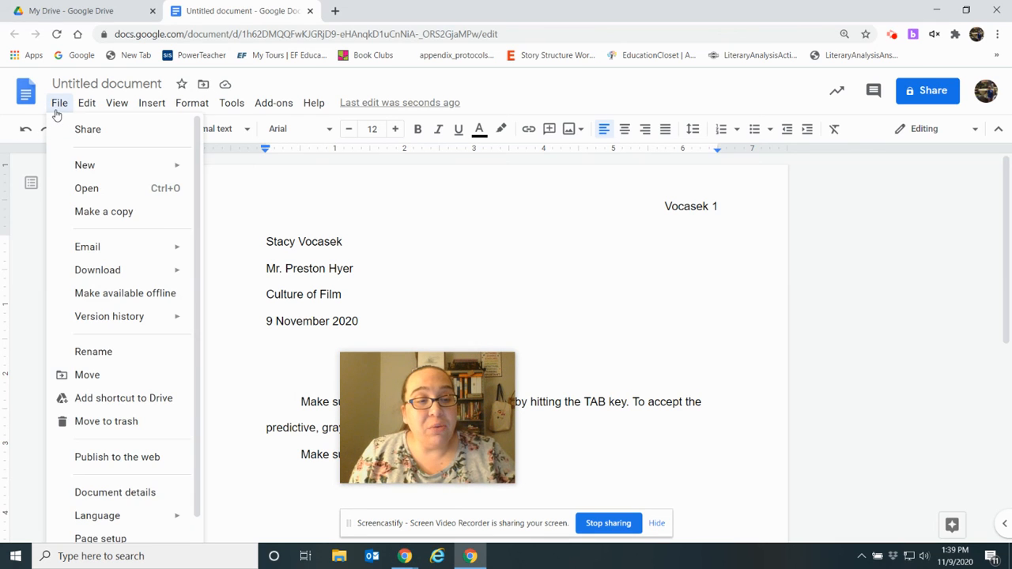
{"action": "left_click_drag", "start_coordinate": [198, 454], "coordinate": [196, 494]}
{"action": "left_click", "coordinate": [122, 510]}
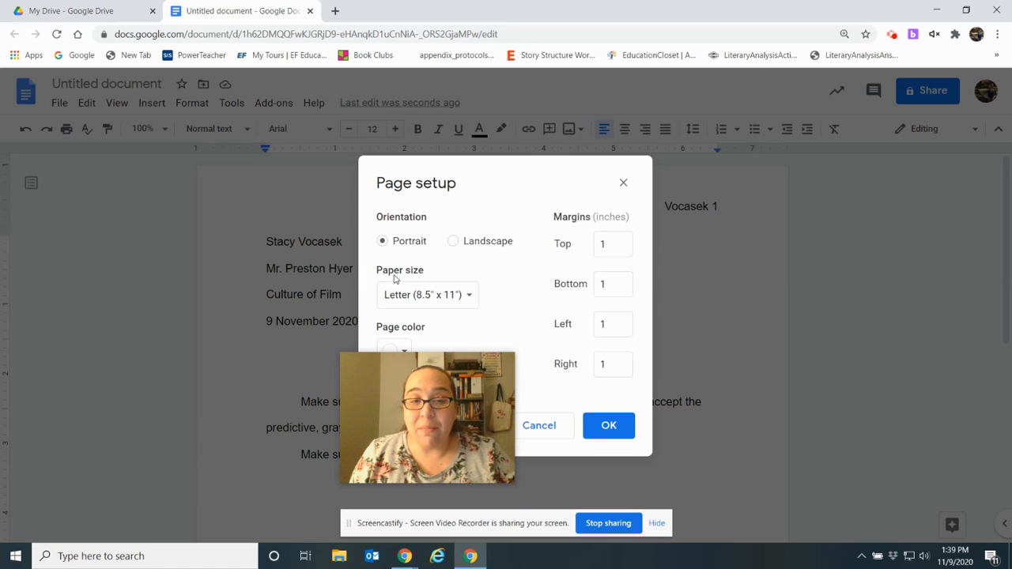
{"action": "mouse_move", "coordinate": [371, 400]}
{"action": "left_click_drag", "start_coordinate": [371, 400], "coordinate": [75, 443]}
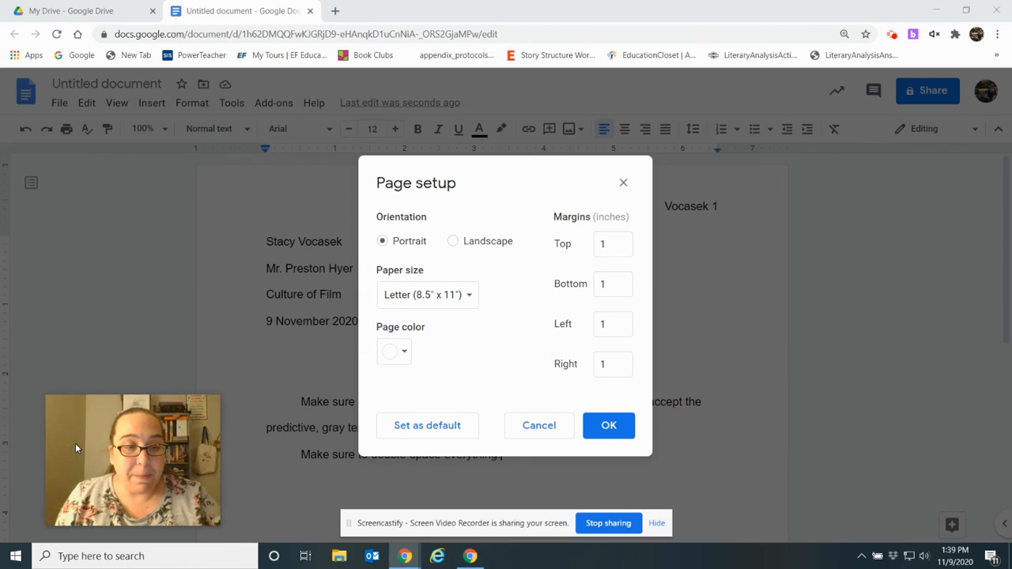
{"action": "left_click", "coordinate": [605, 425]}
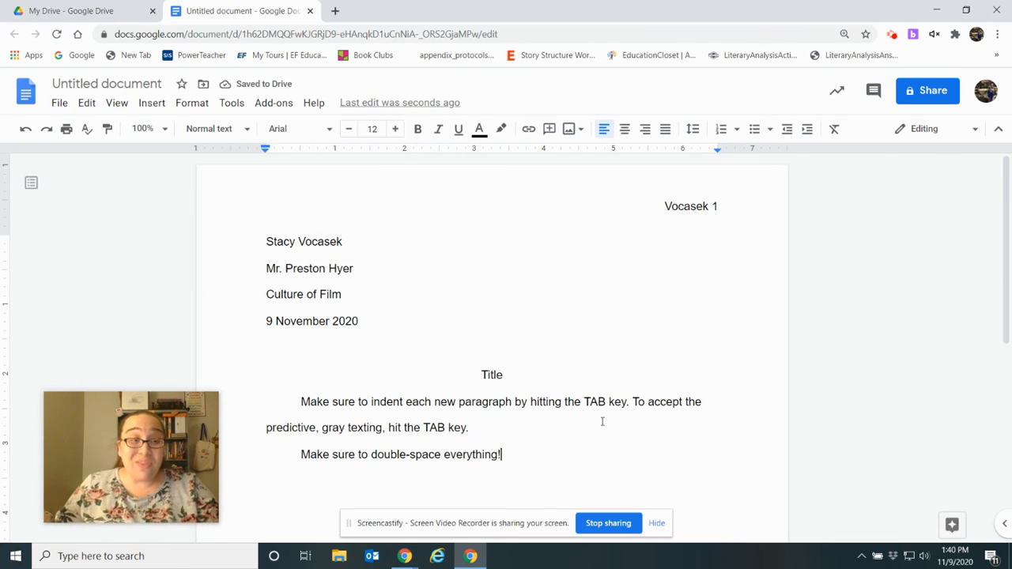
{"action": "mouse_move", "coordinate": [77, 414]}
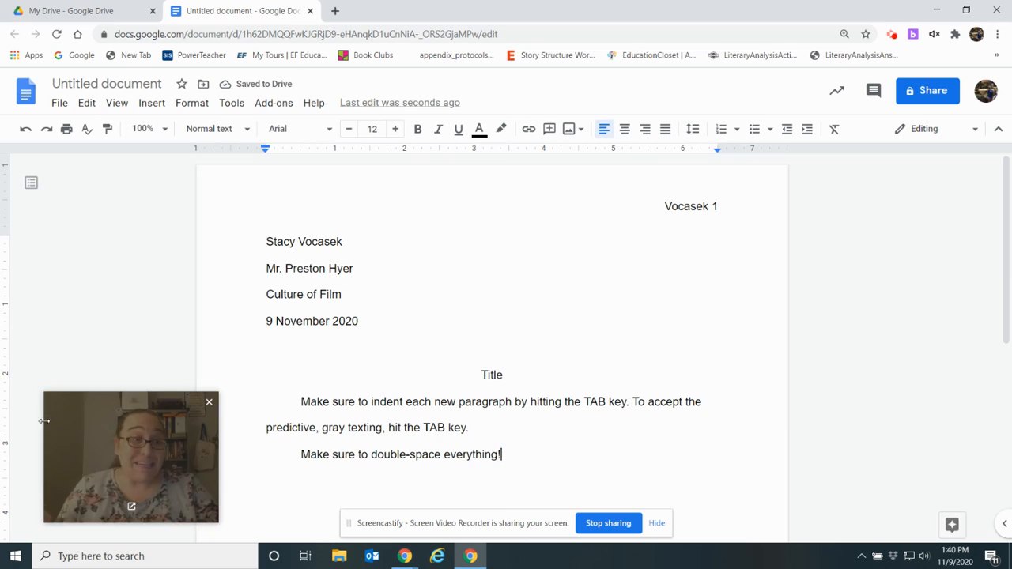